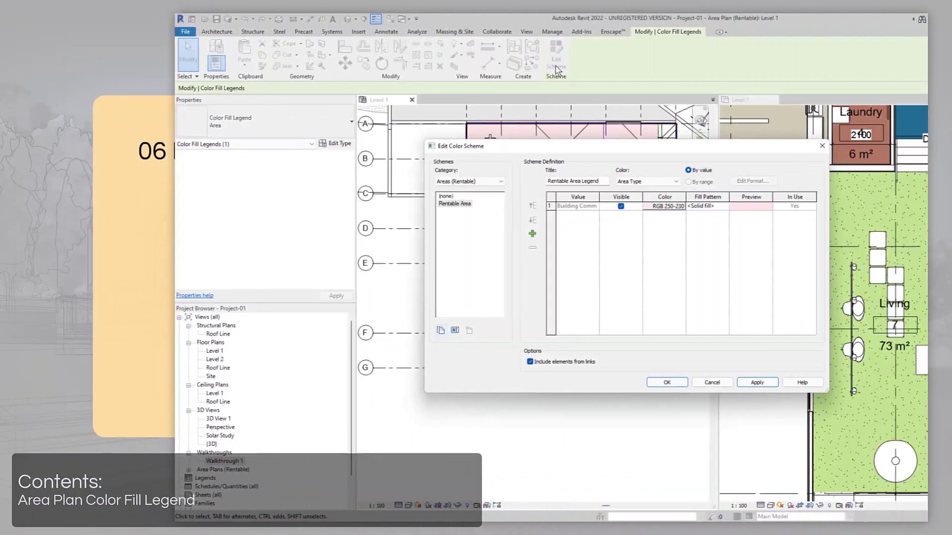
click(510, 265)
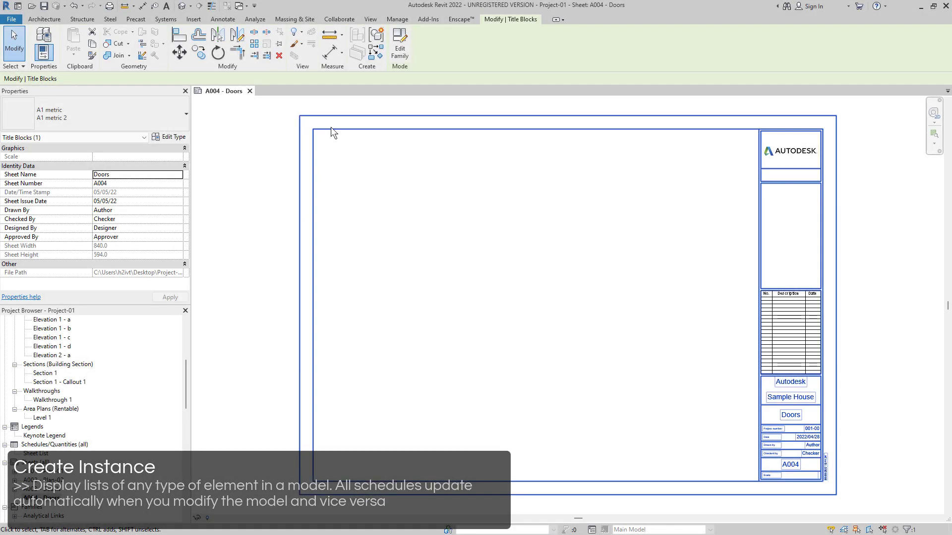
Create a new building component schedule for the Doors category, named Door Schedule
click(367, 19)
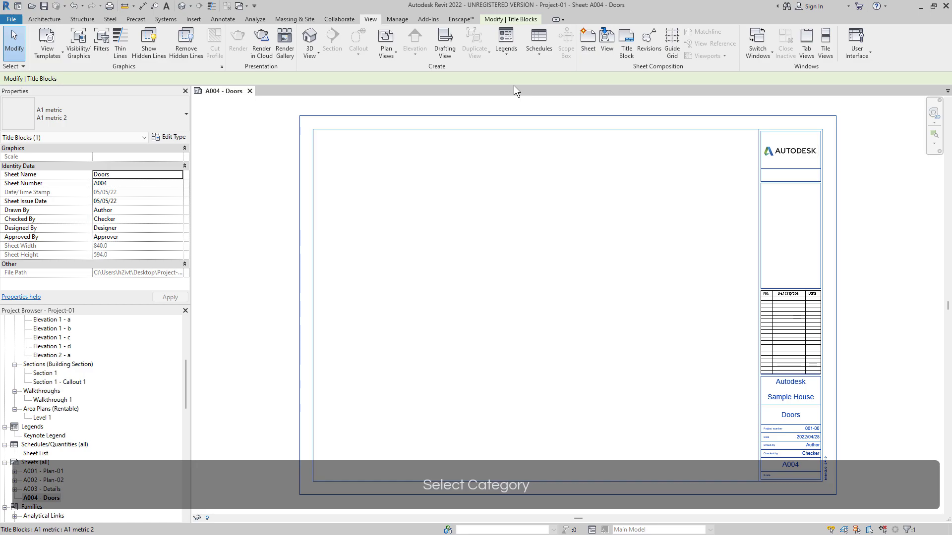
click(535, 55)
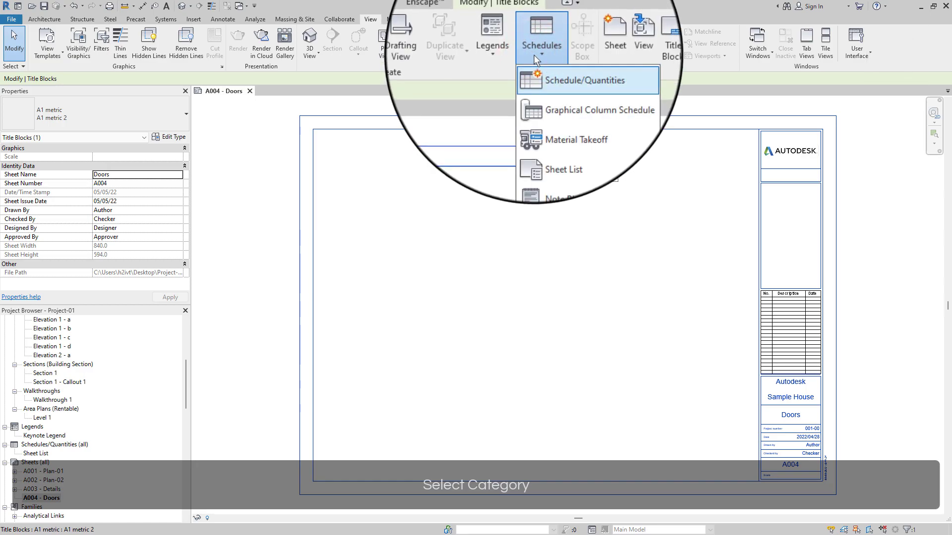
click(554, 75)
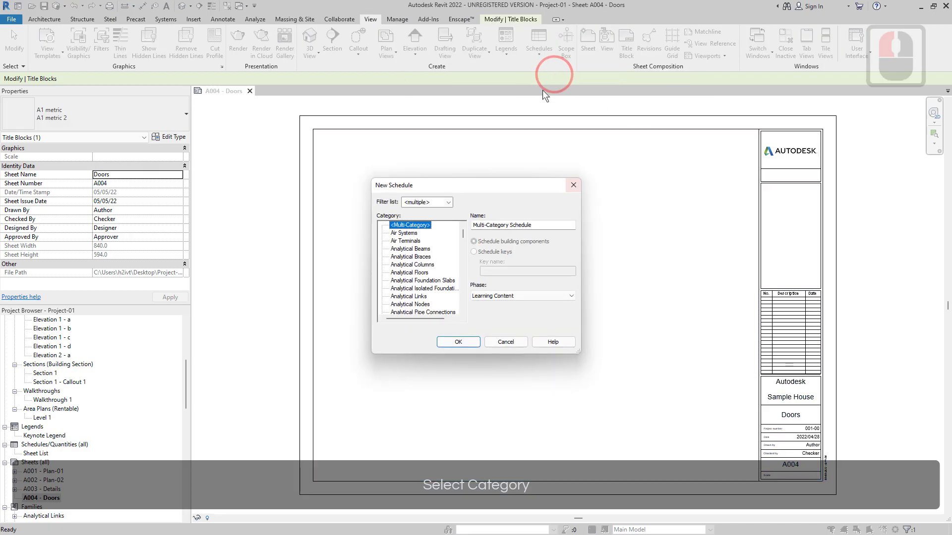
scroll(408, 274, down, 8)
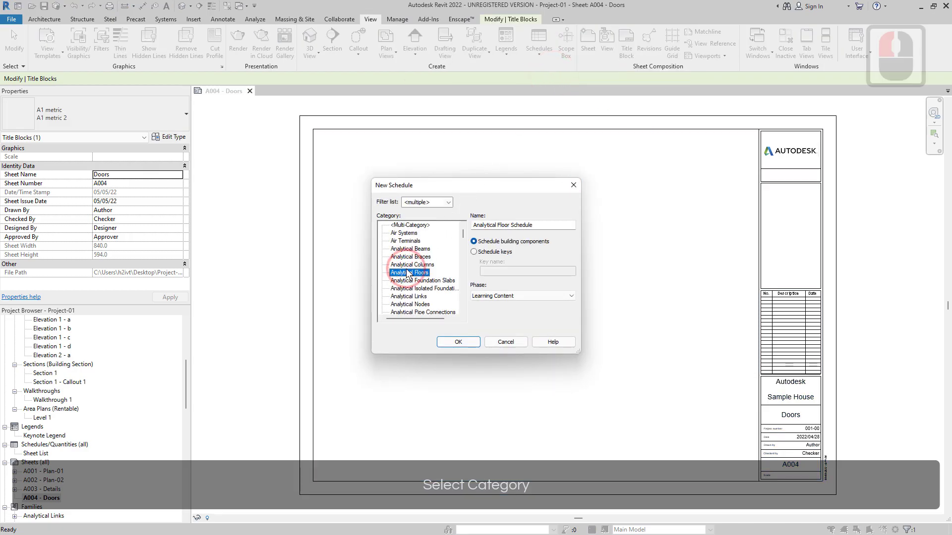
key(d)
click(397, 312)
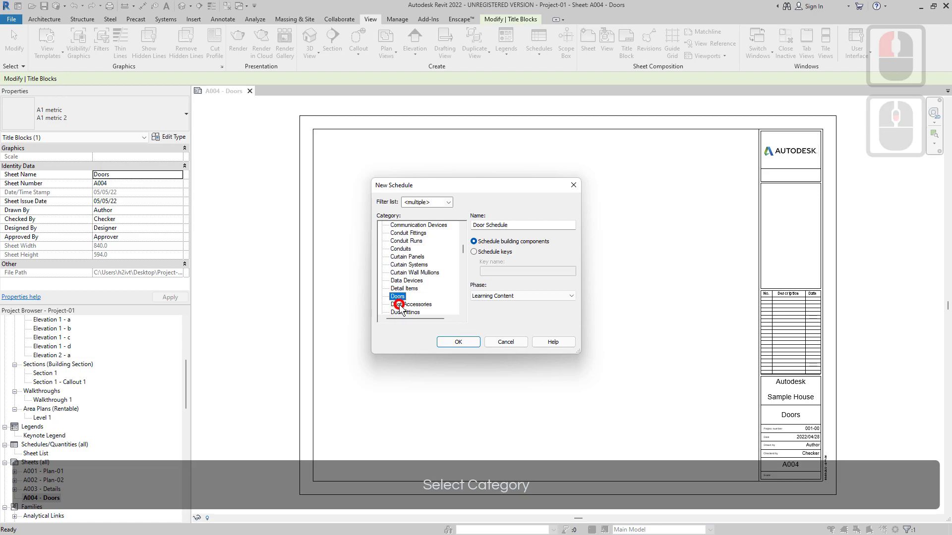
click(458, 342)
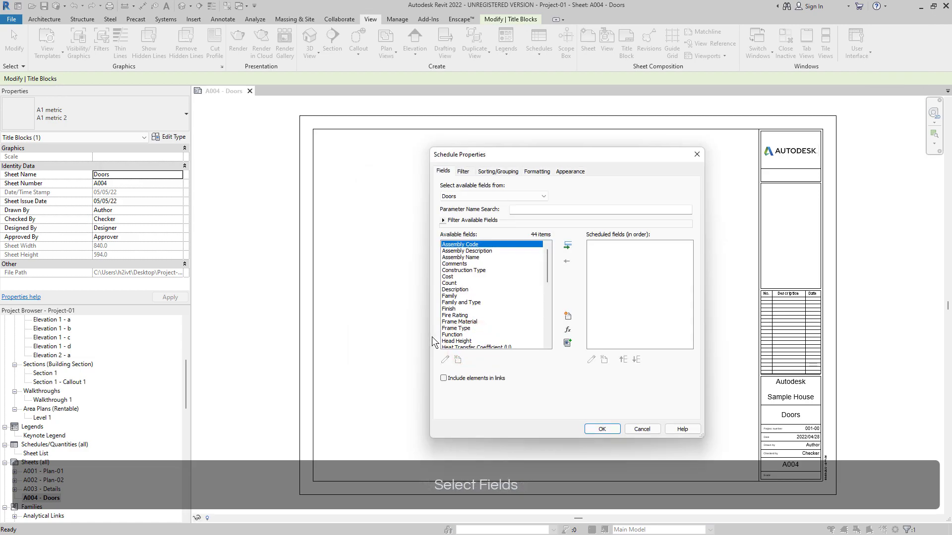
Add the Family and Type fields to the door schedule's scheduled fields
click(450, 302)
click(450, 296)
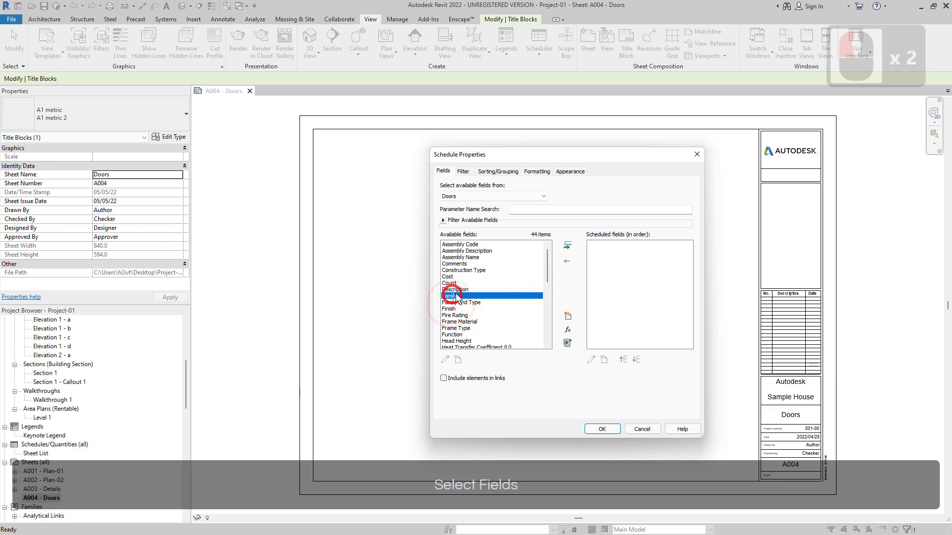
click(567, 246)
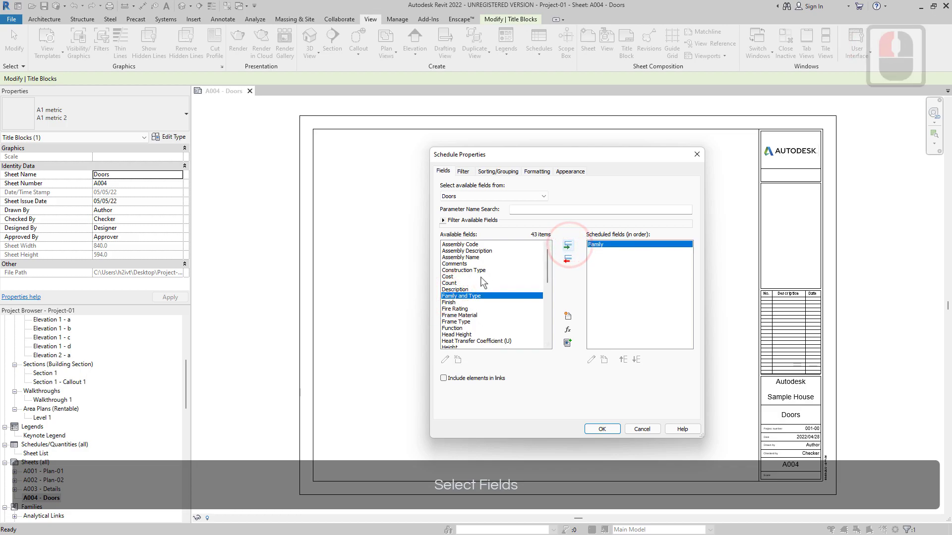
click(455, 290)
text(ty)
click(568, 246)
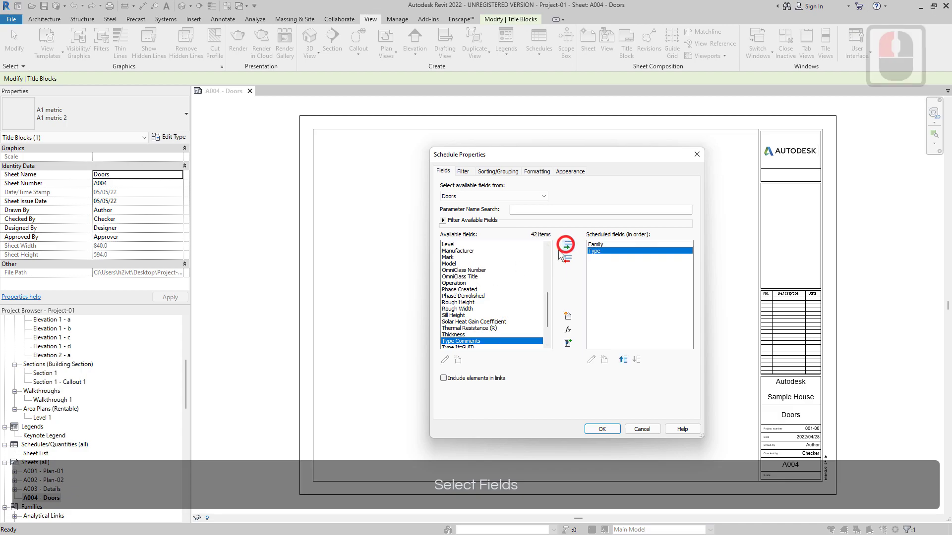
Add the Type Mark field to the scheduled fields after Type
click(460, 284)
scroll(460, 290, down, 2)
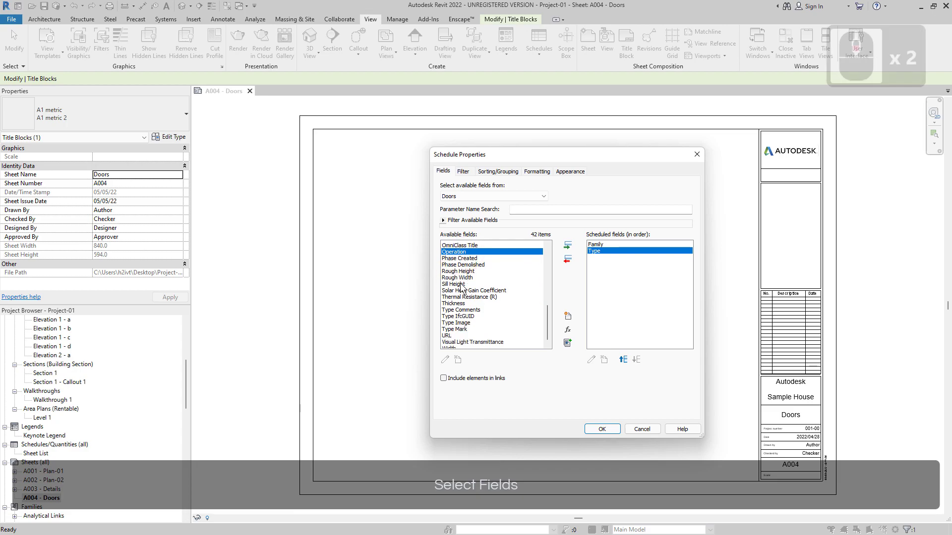
key(t)
key(y)
click(465, 321)
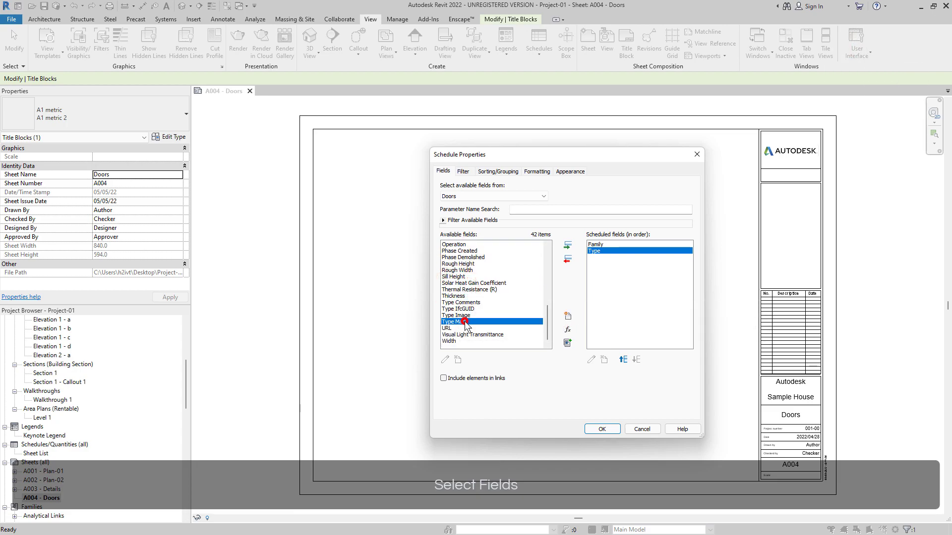
click(566, 247)
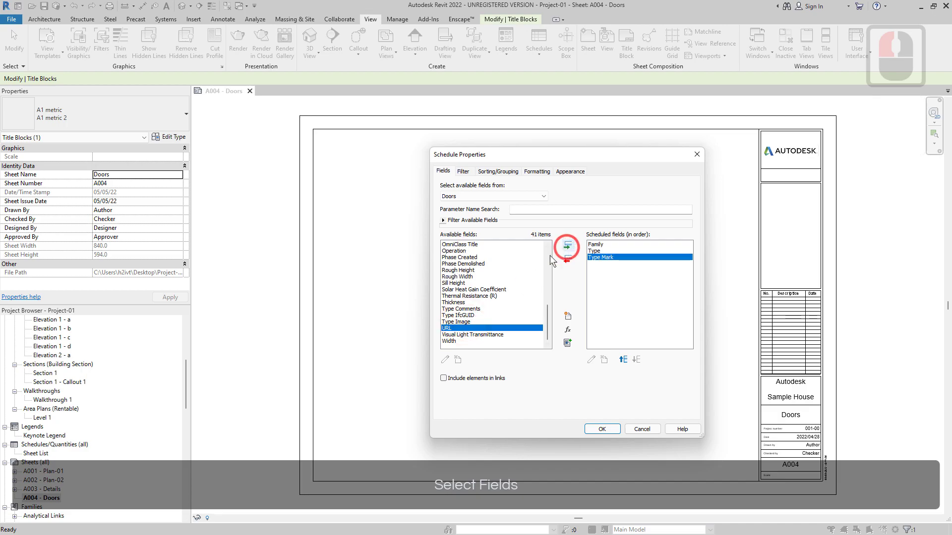
Add the Width, Height and Count fields, in that order, to the scheduled fields
click(455, 296)
click(449, 341)
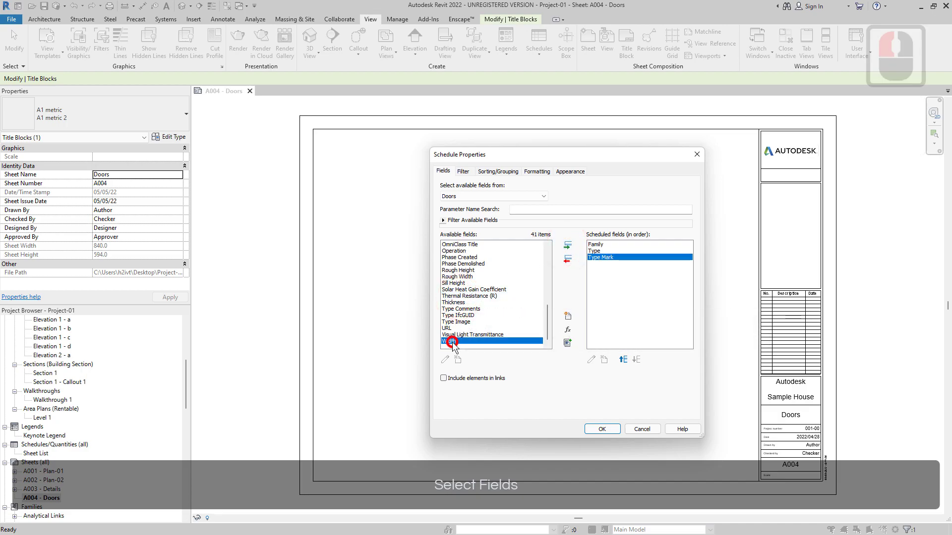
click(566, 245)
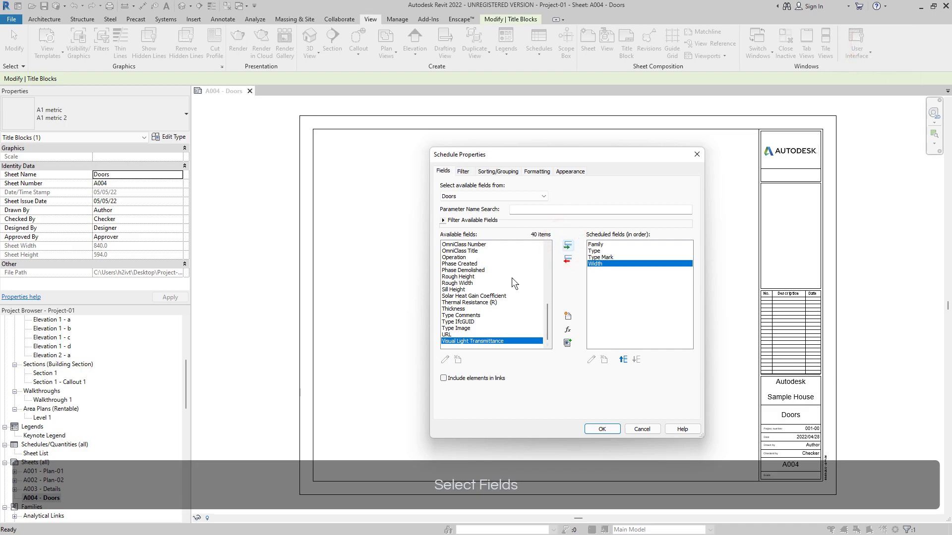
click(452, 317)
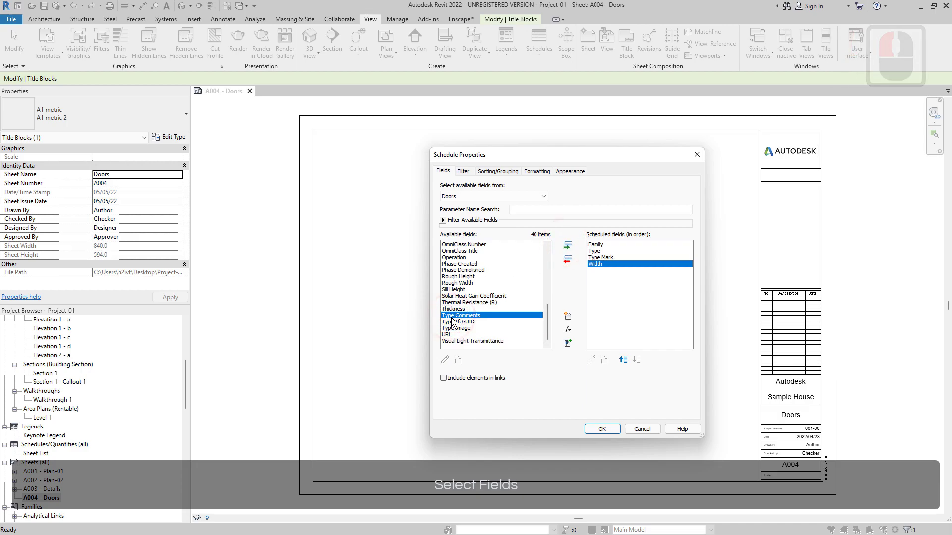
key(h)
double_click(452, 257)
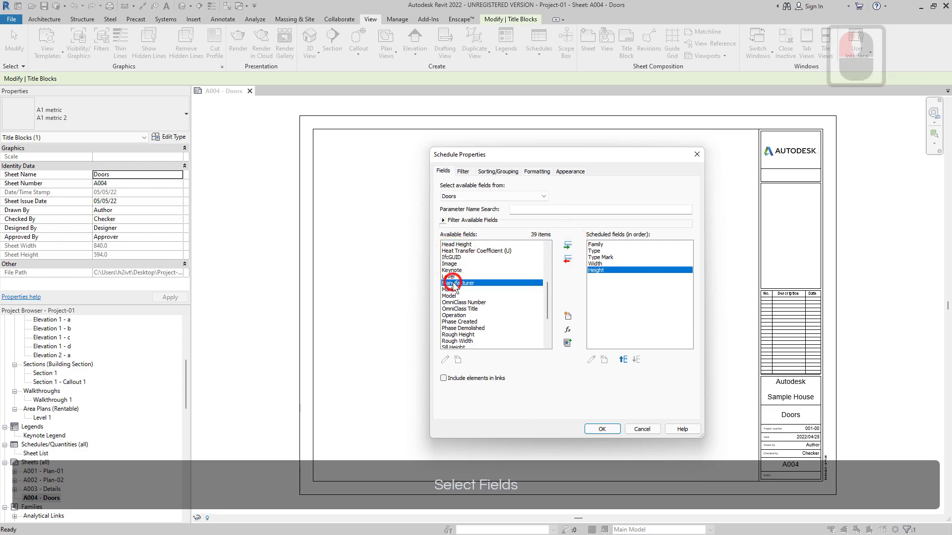
key(c)
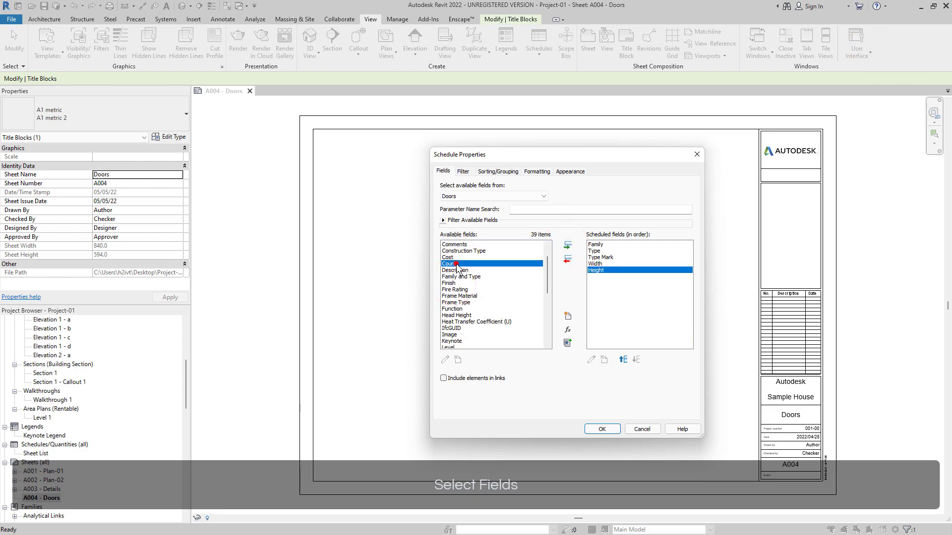
double_click(455, 264)
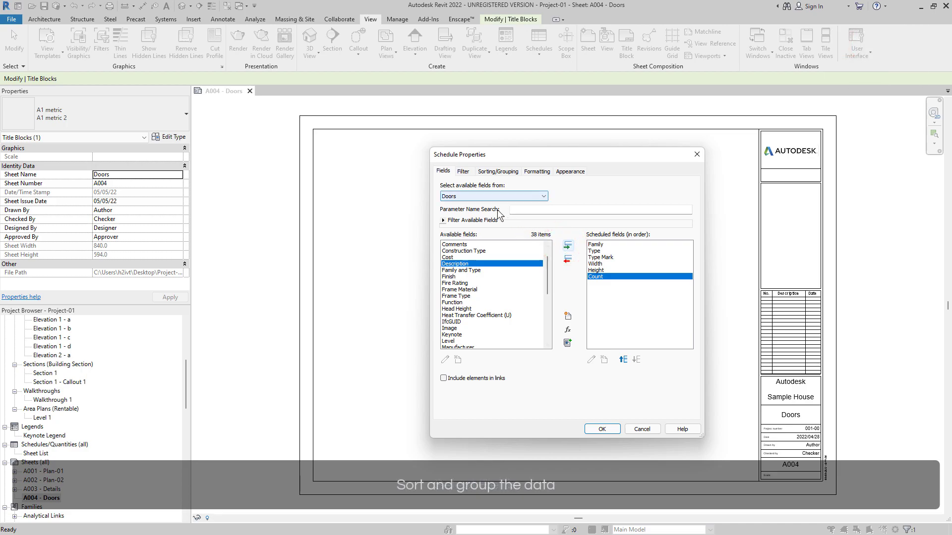
Sort the door schedule by Family and then by Type, both ascending
click(467, 171)
click(489, 172)
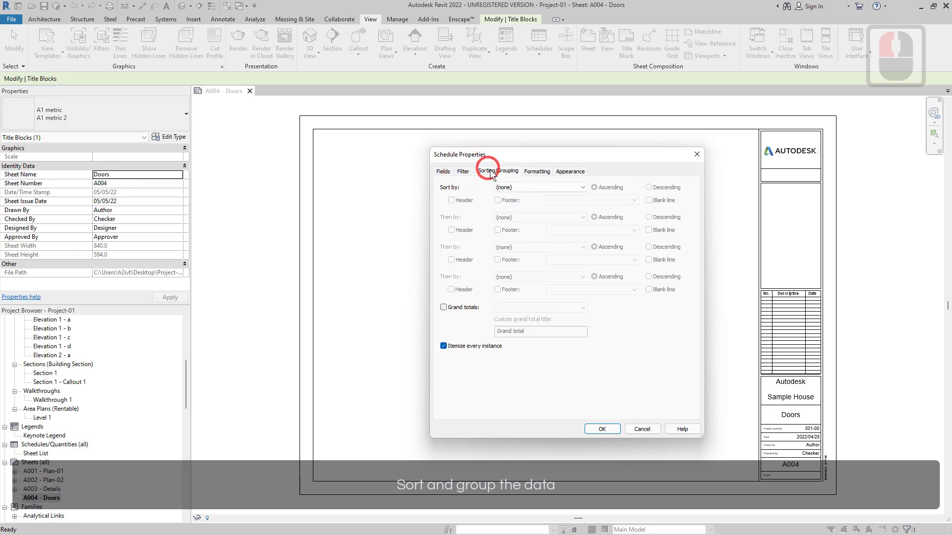
click(518, 188)
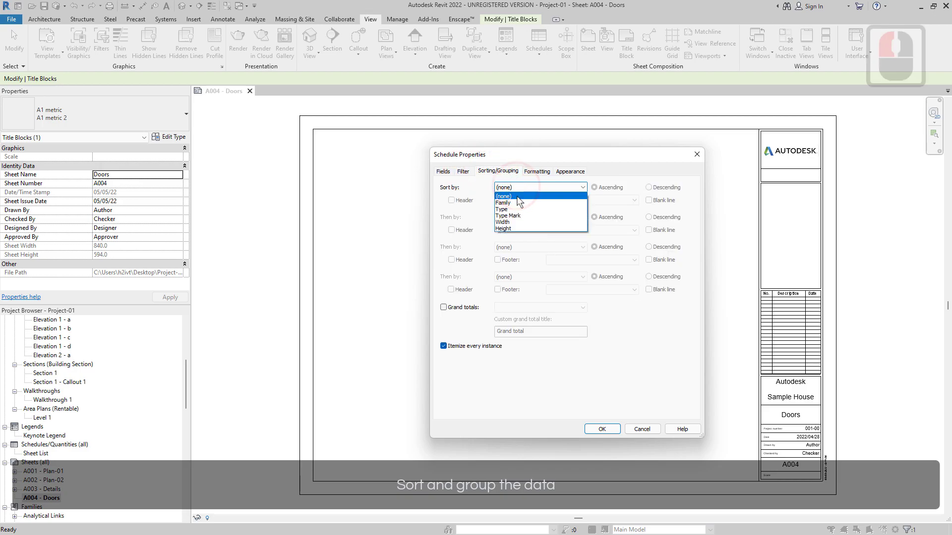
click(517, 200)
click(520, 216)
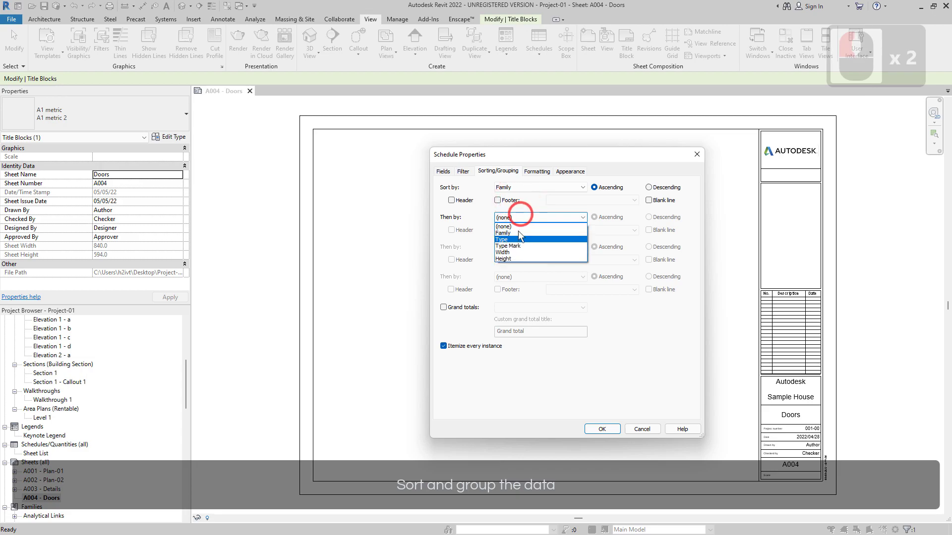
click(519, 240)
Set Width as the third and Height as the fourth ascending sort level, and generate the door schedule
click(534, 248)
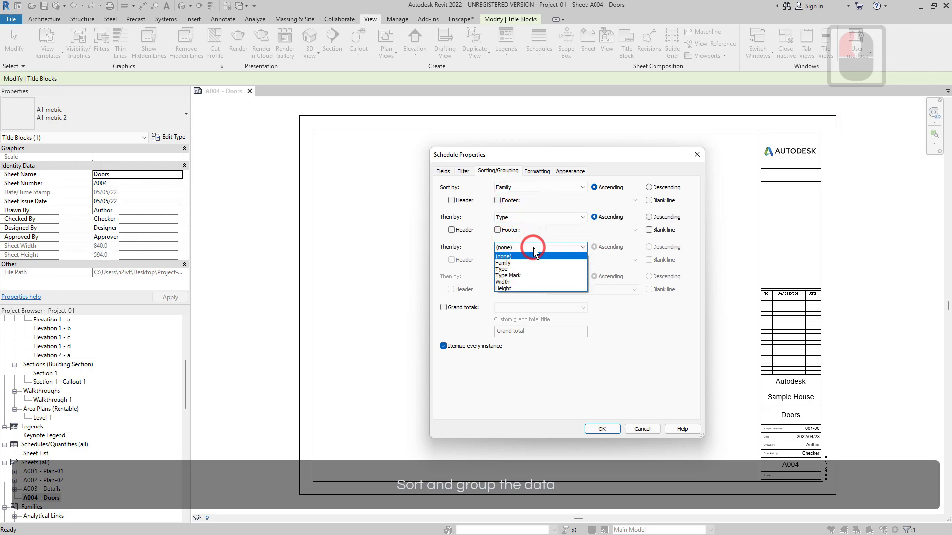
click(528, 274)
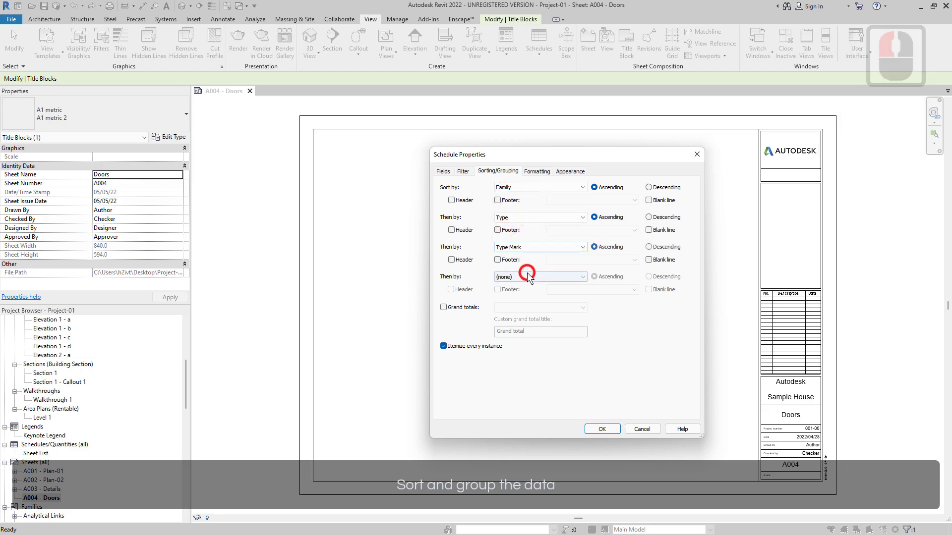
click(531, 245)
click(516, 282)
click(517, 282)
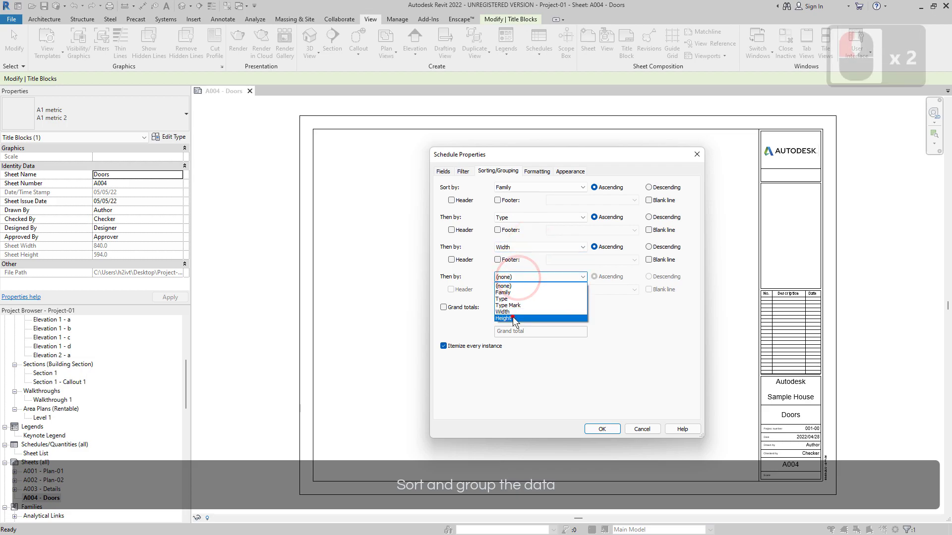
click(513, 318)
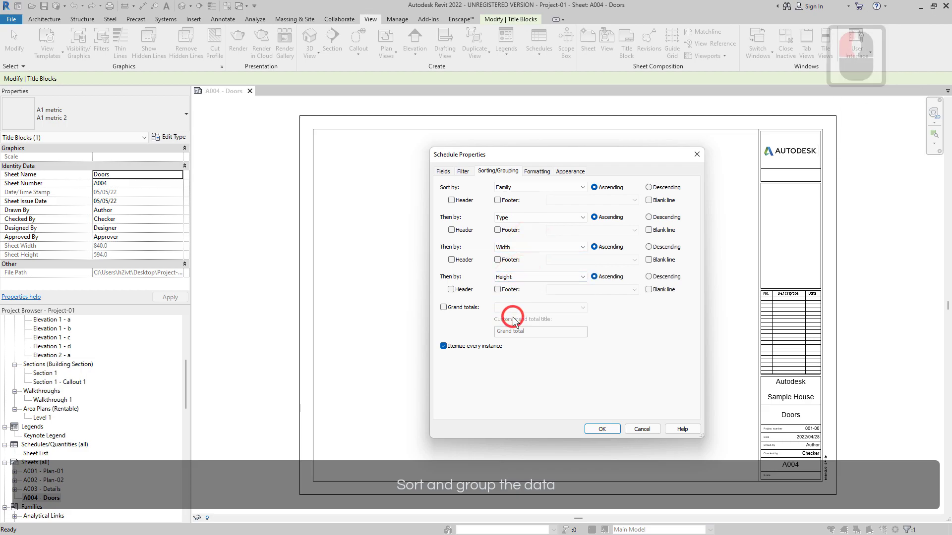
click(598, 428)
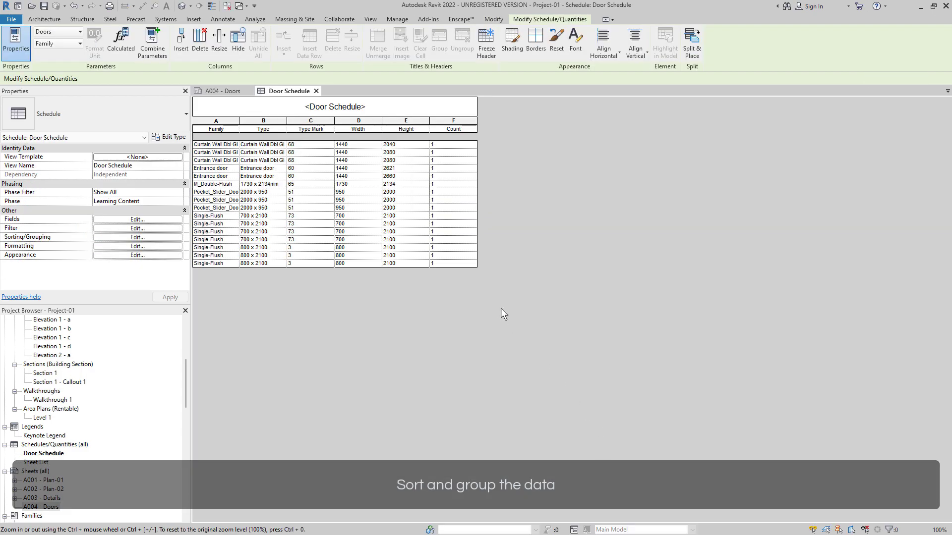
Widen the Family column to fit its names and turn off itemizing every instance in the schedule's grouping settings
click(498, 305)
drag(240, 119, 263, 120)
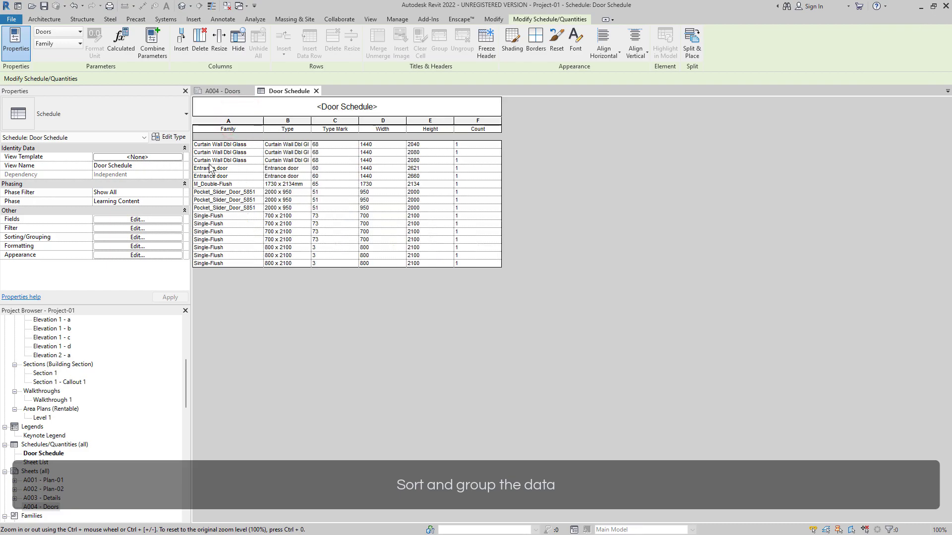
click(138, 219)
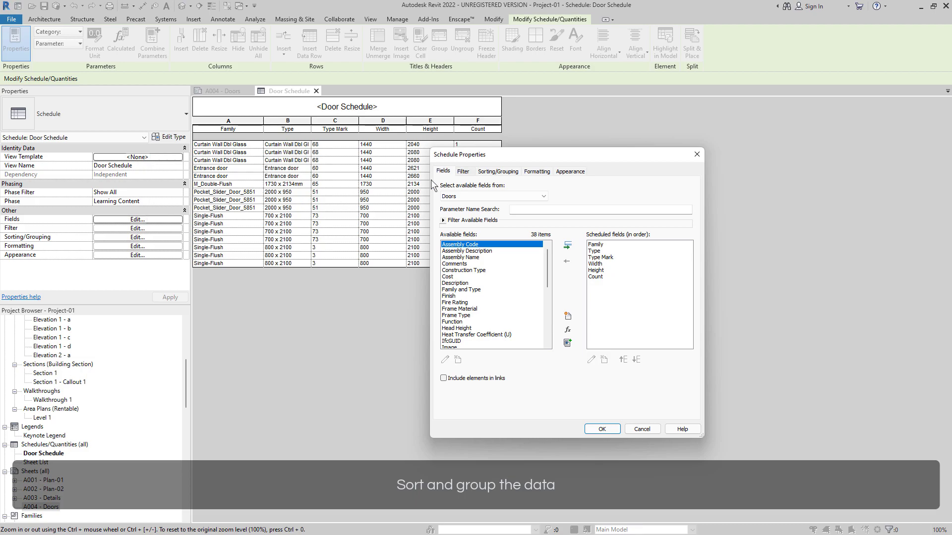
click(488, 174)
click(443, 346)
click(602, 429)
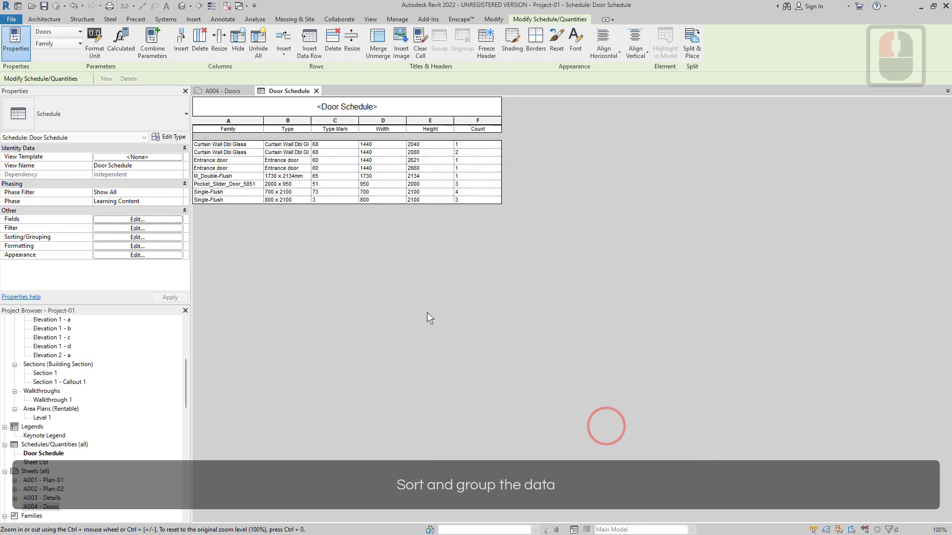
Widen the schedule's Type column so the full type names fit
click(343, 259)
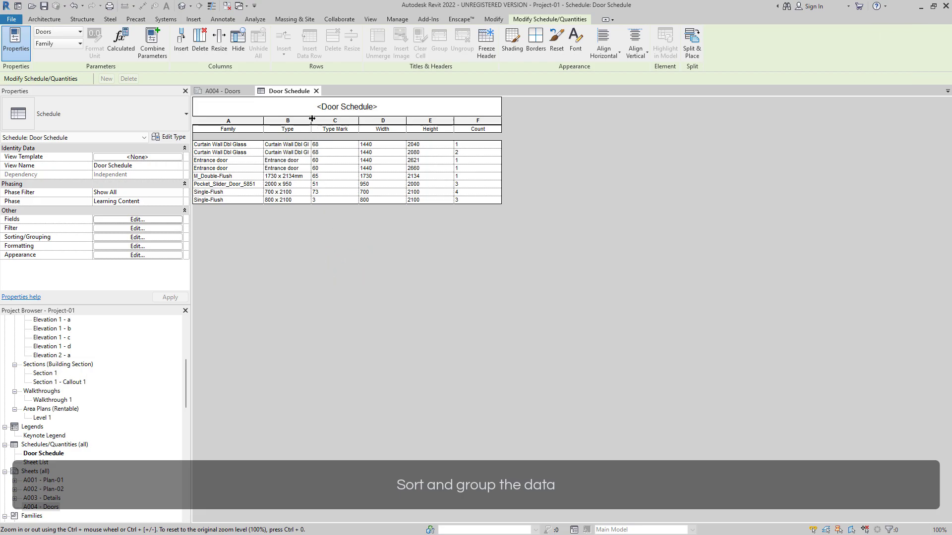
drag(328, 122, 334, 122)
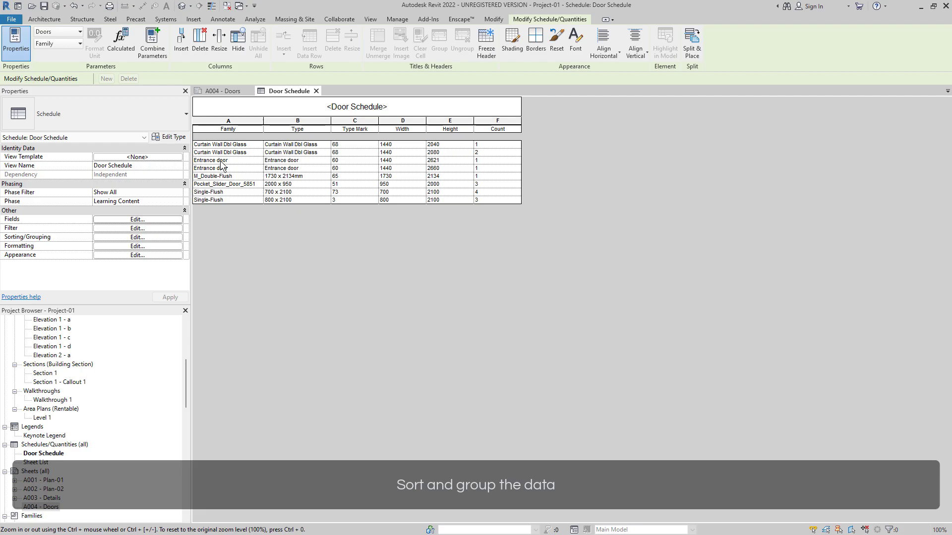
Filter the door schedule to doors whose Family does not equal Curtain Wall Dbl Glass
click(177, 220)
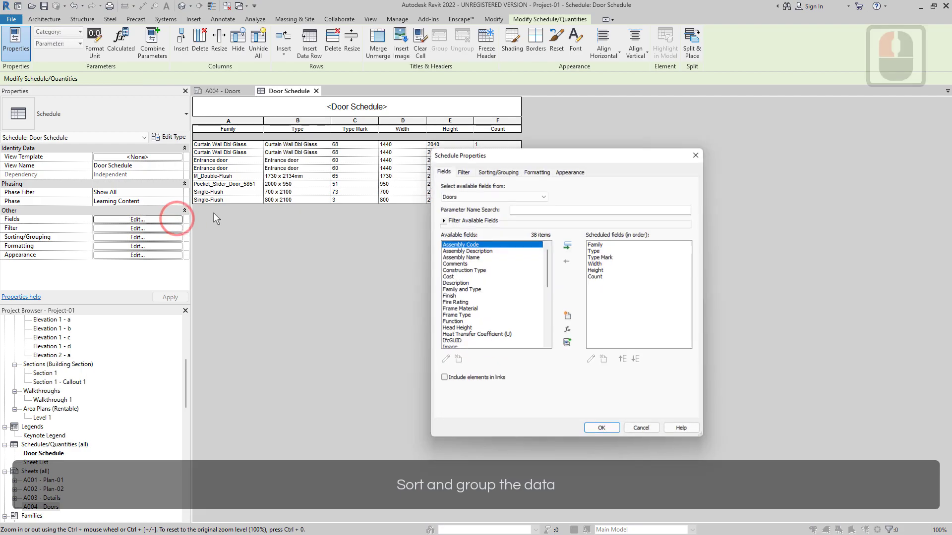
click(464, 172)
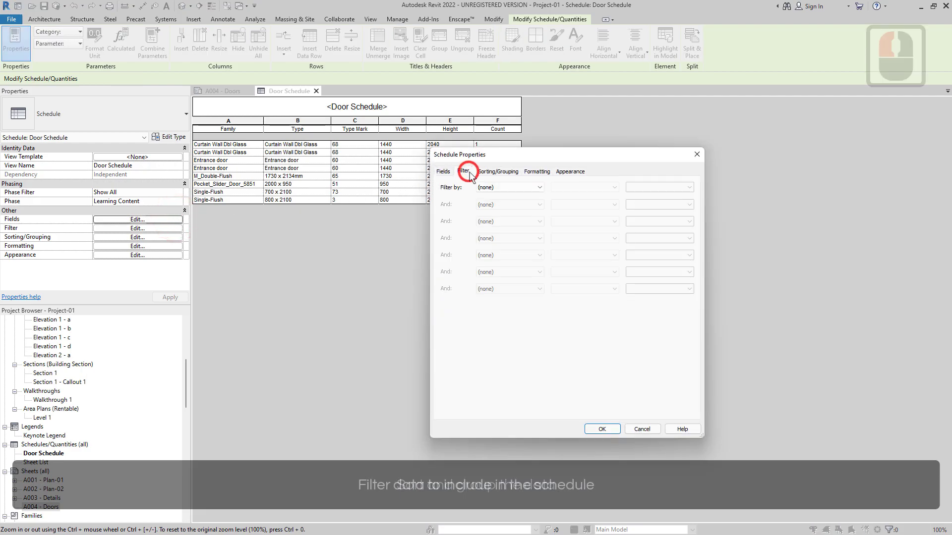
click(510, 187)
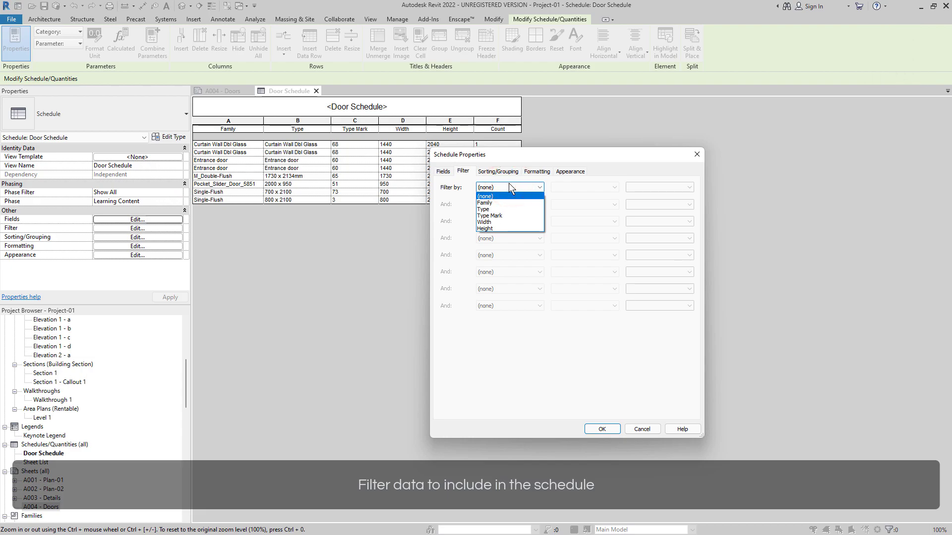
click(508, 202)
click(578, 187)
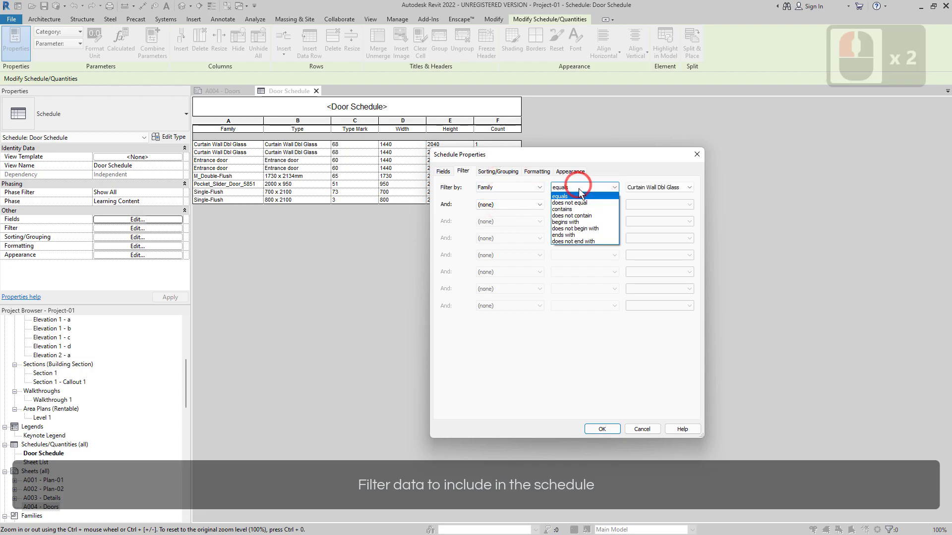
click(579, 197)
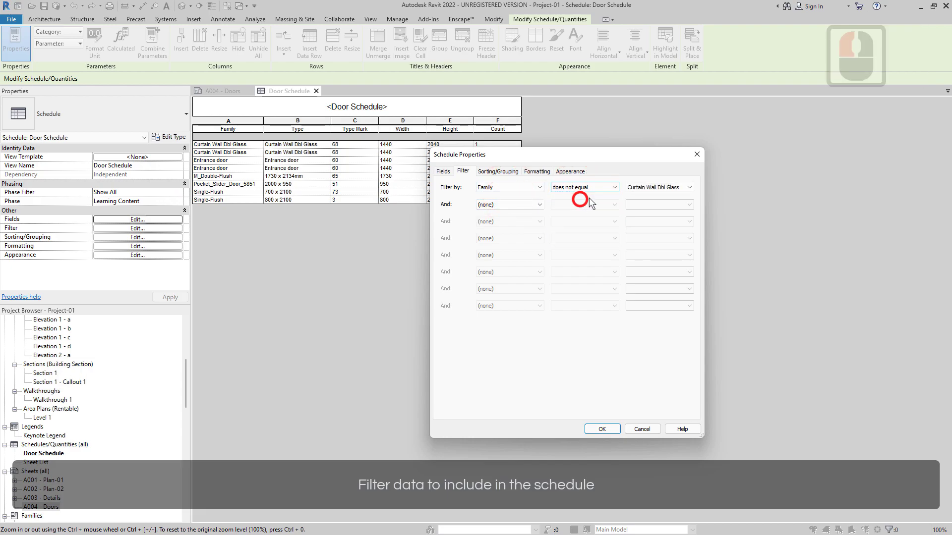
click(661, 187)
click(661, 188)
Add a second filter condition where Family does not equal Entrance door, and apply the filters to the schedule
click(521, 205)
click(522, 206)
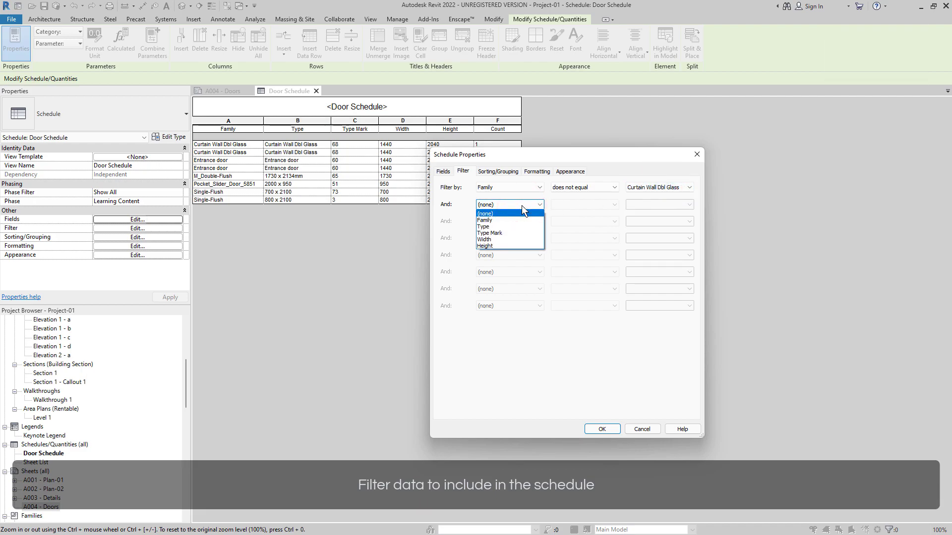
key(Down)
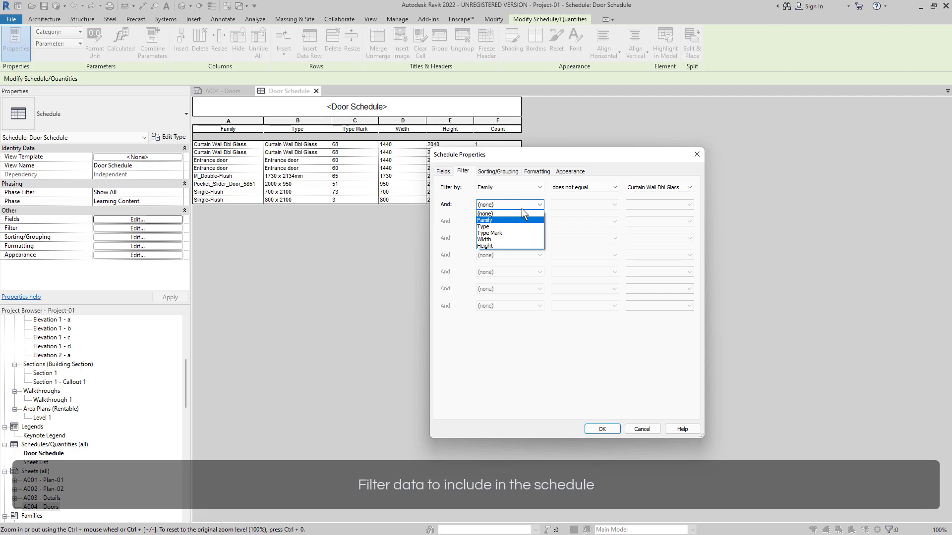
click(522, 219)
click(591, 205)
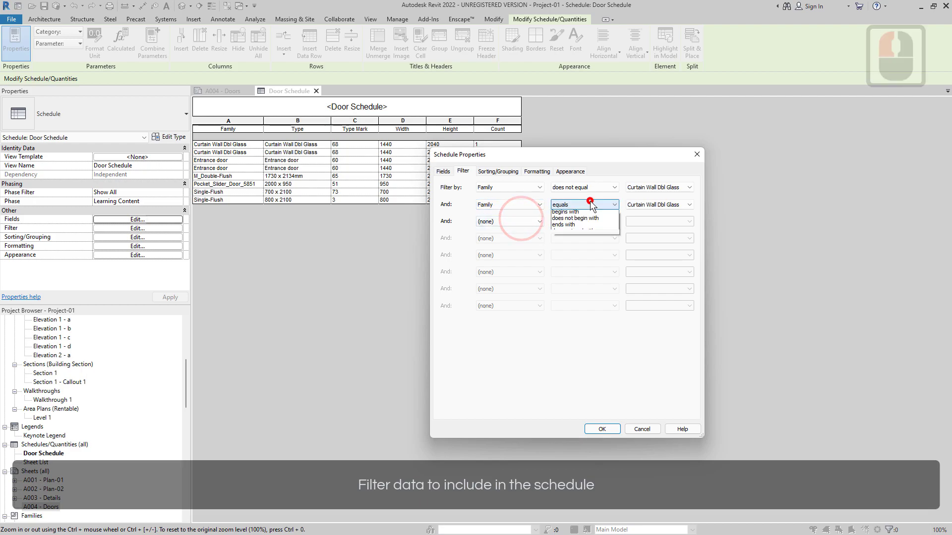
click(588, 219)
click(644, 205)
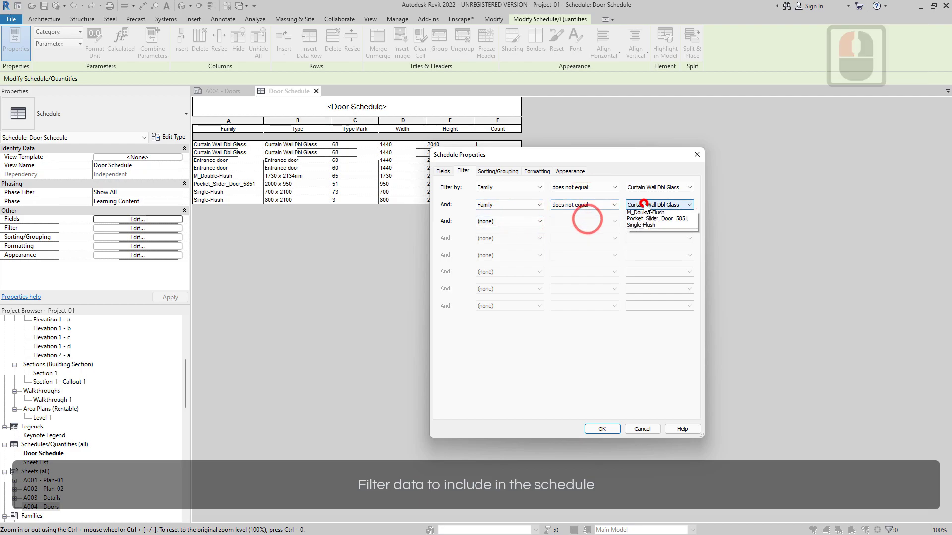
click(644, 220)
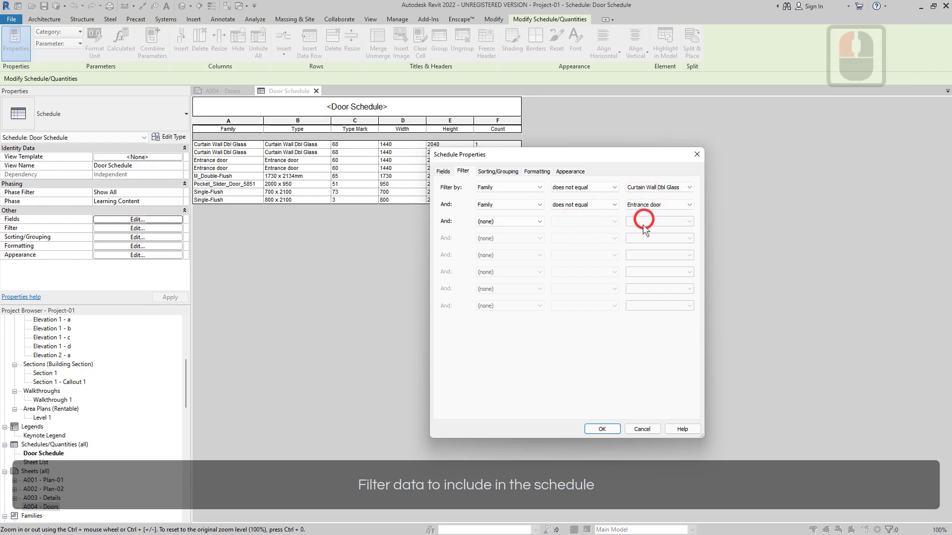
click(601, 429)
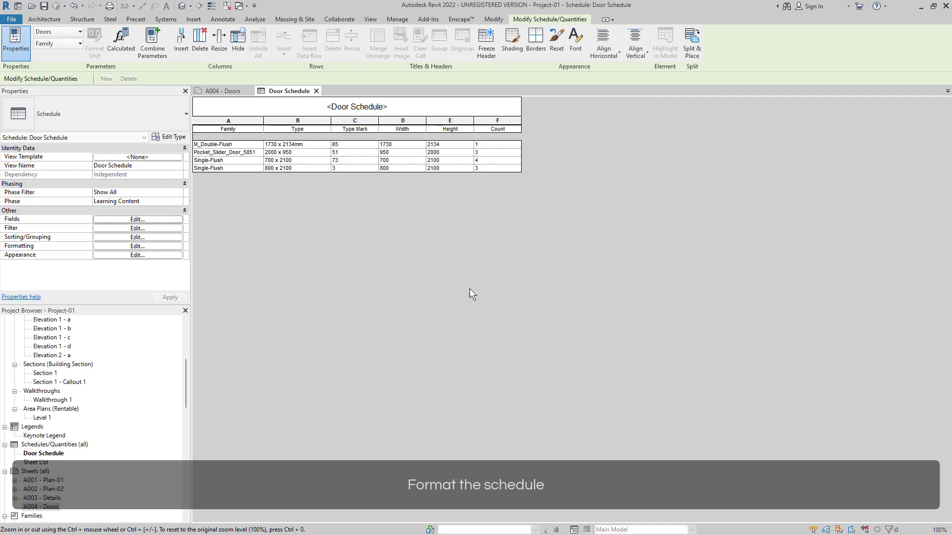
Turn off the blank row before data in the door schedule's appearance settings
click(137, 219)
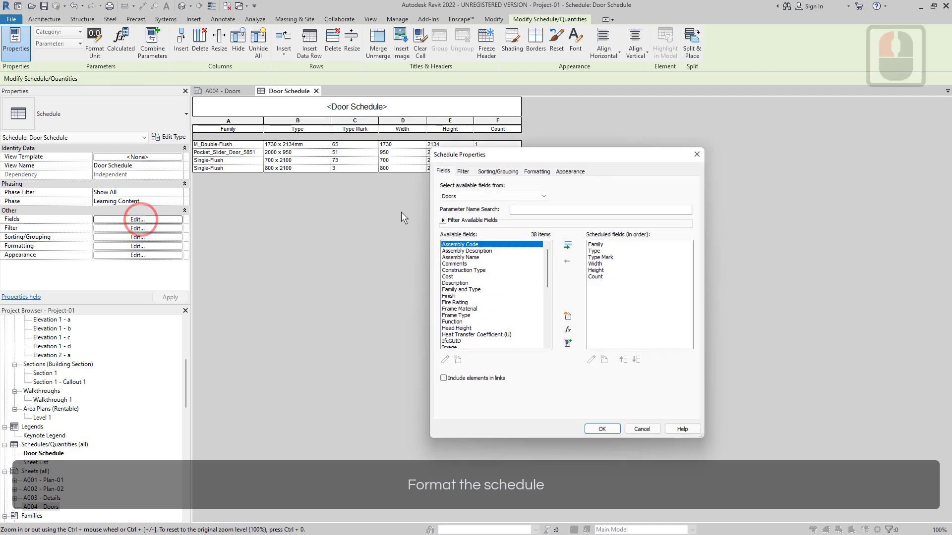
click(541, 172)
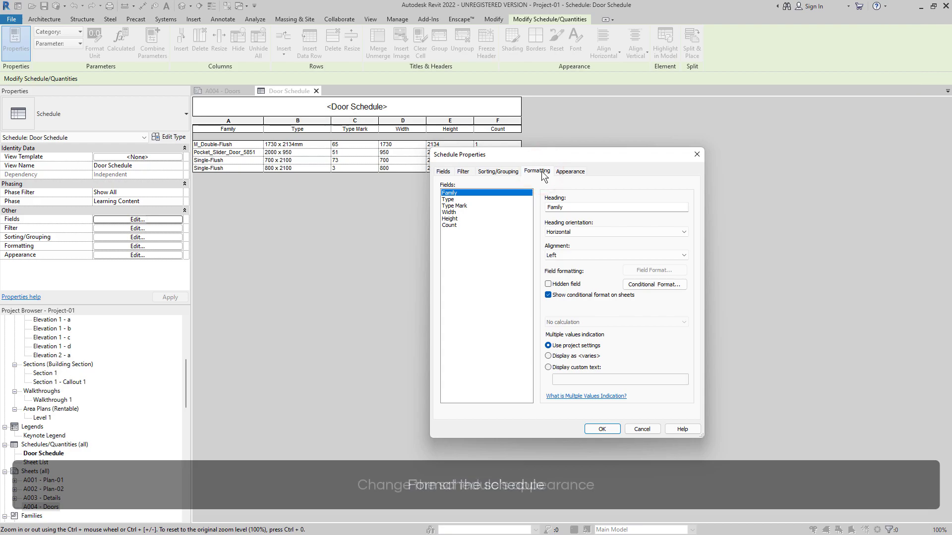
click(568, 171)
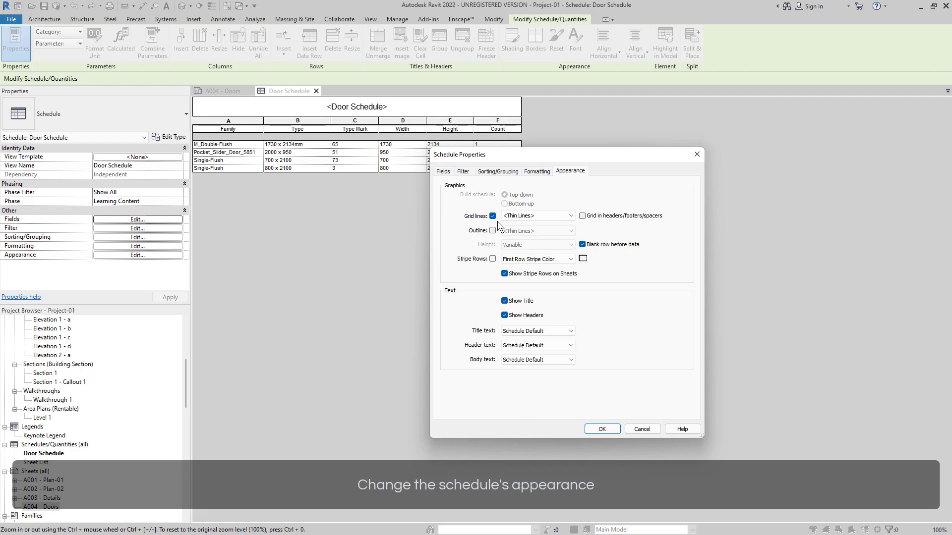
click(582, 245)
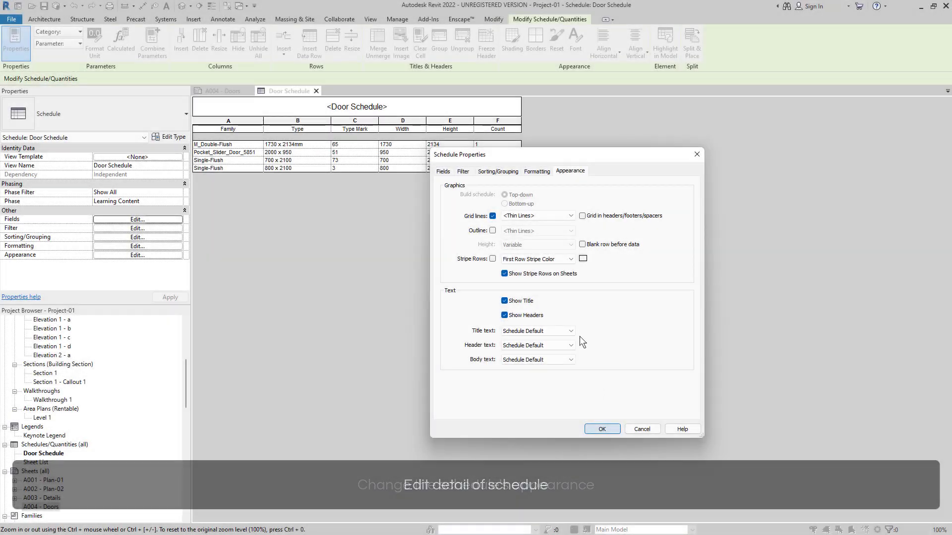
Enable grand totals for the door schedule with the Totals only option and apply the changed properties
click(531, 171)
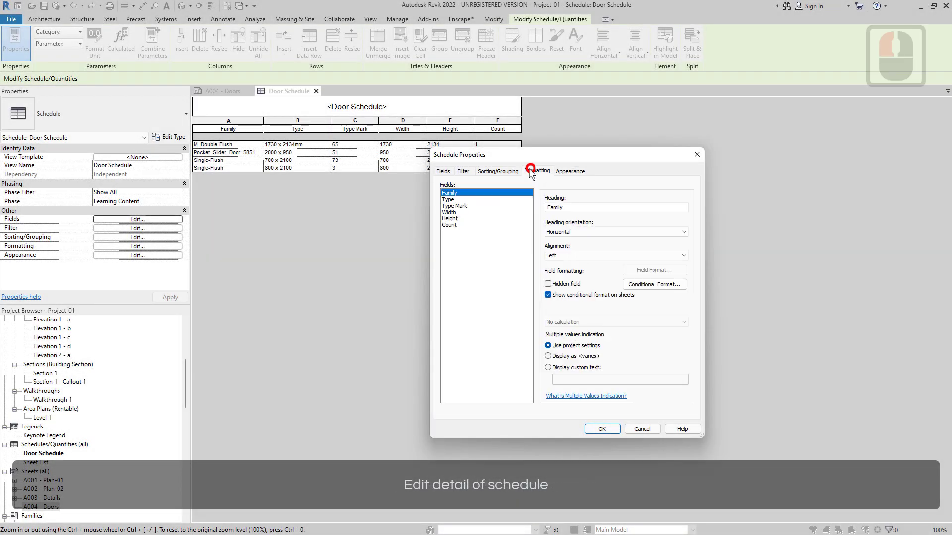
click(501, 173)
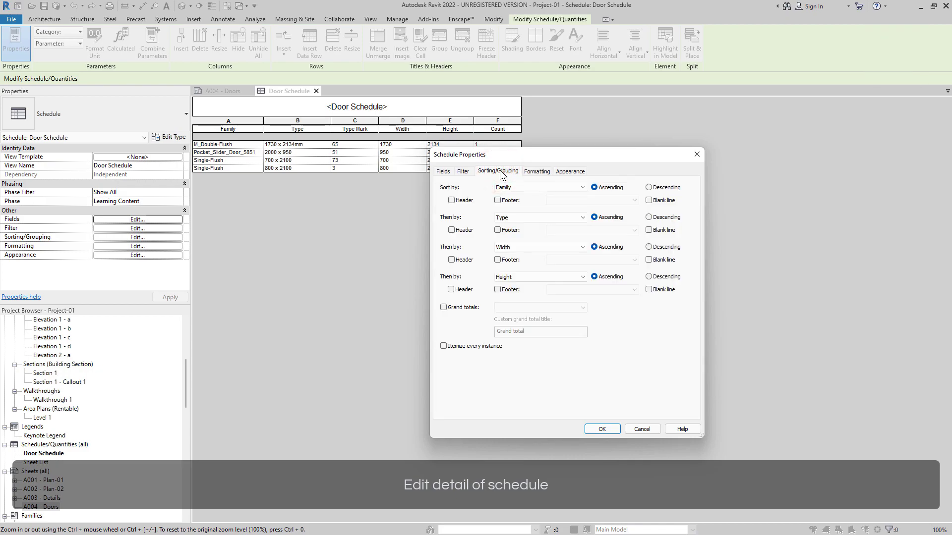
click(463, 308)
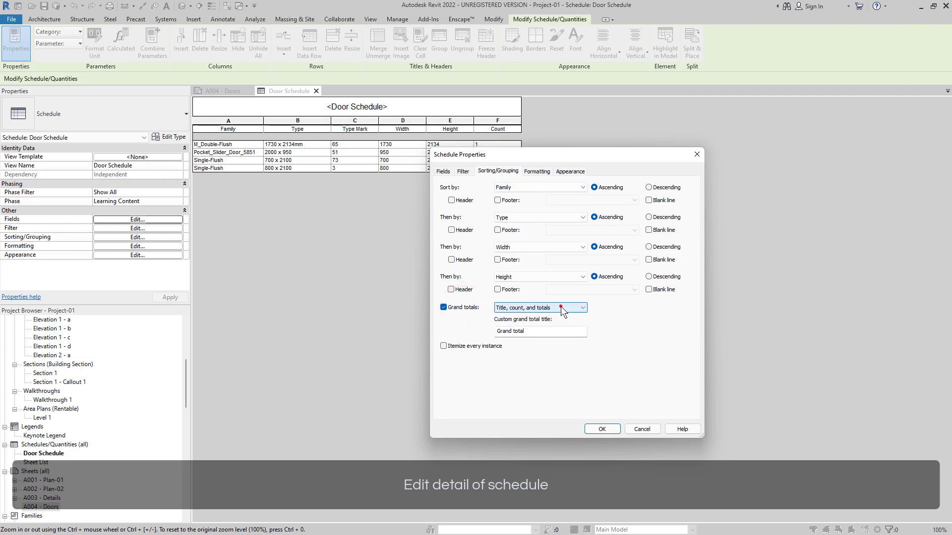
click(560, 308)
click(545, 335)
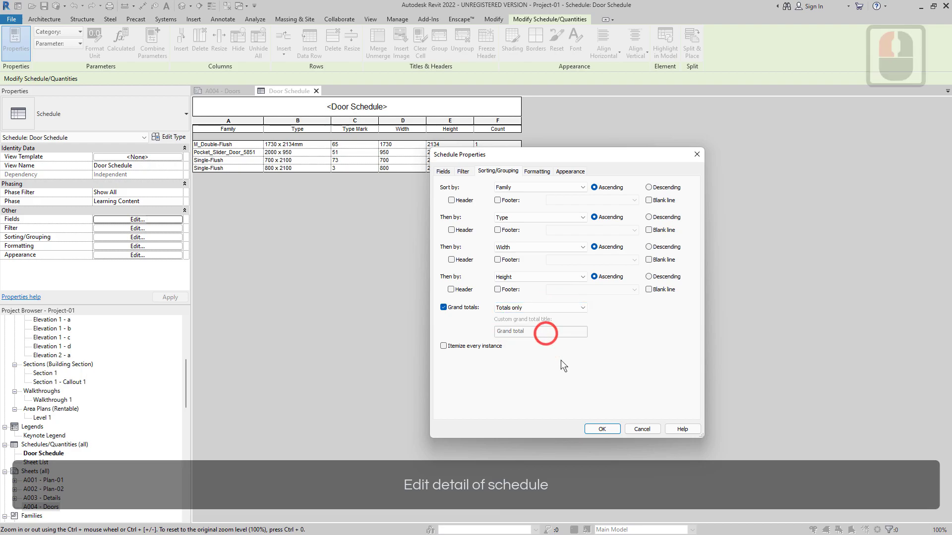
click(601, 428)
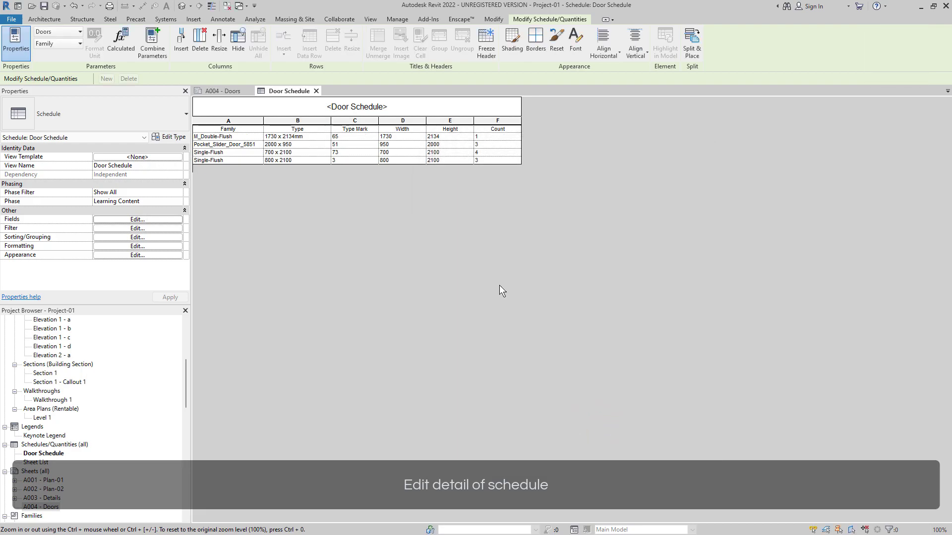
Add the Level field to the door schedule and place it between Type and Type Mark
click(163, 222)
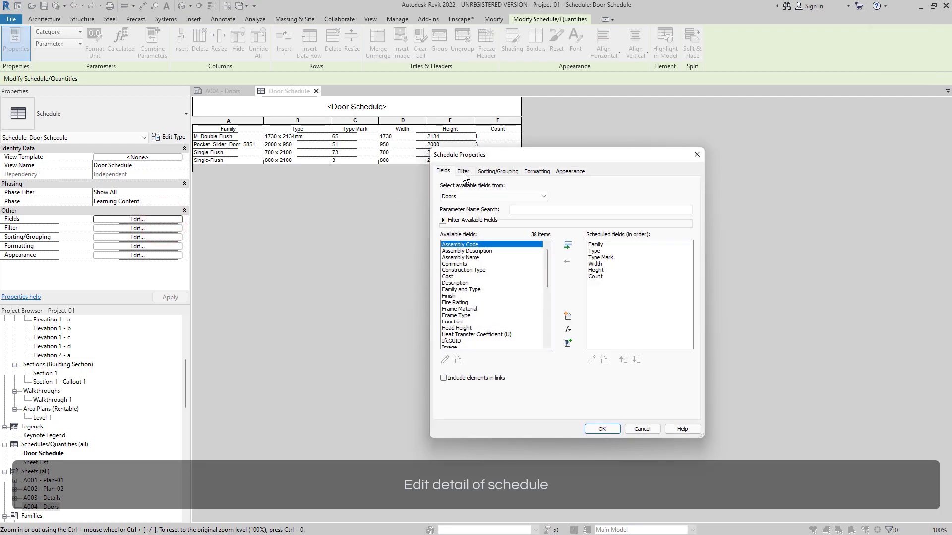
click(464, 172)
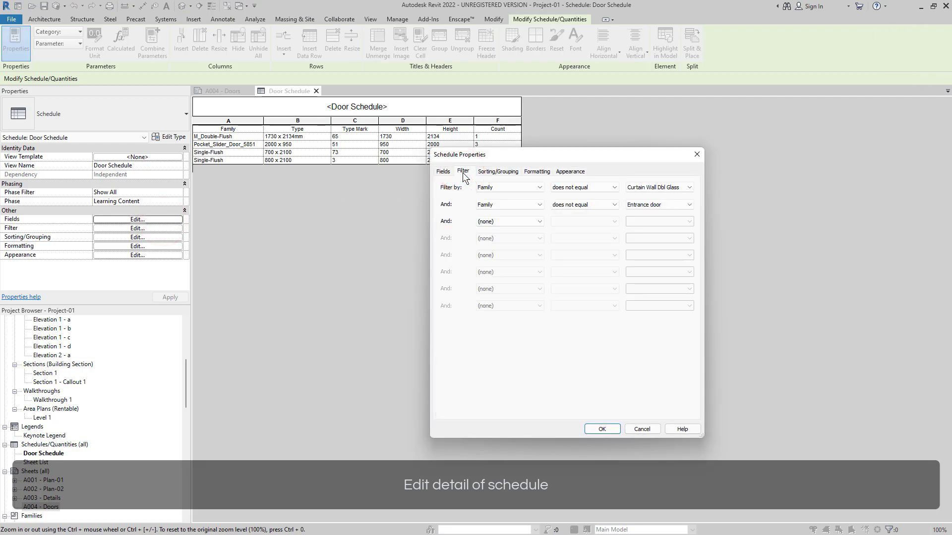
click(442, 172)
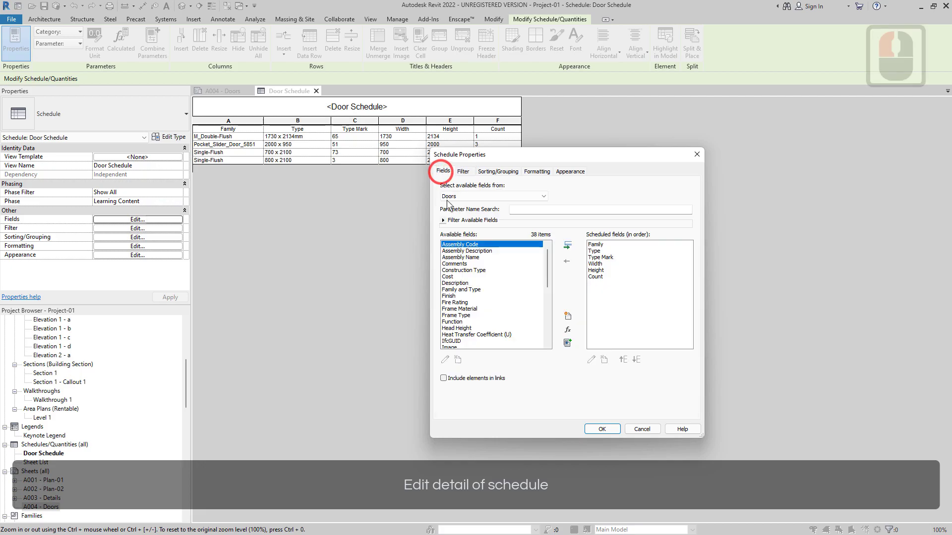
click(462, 270)
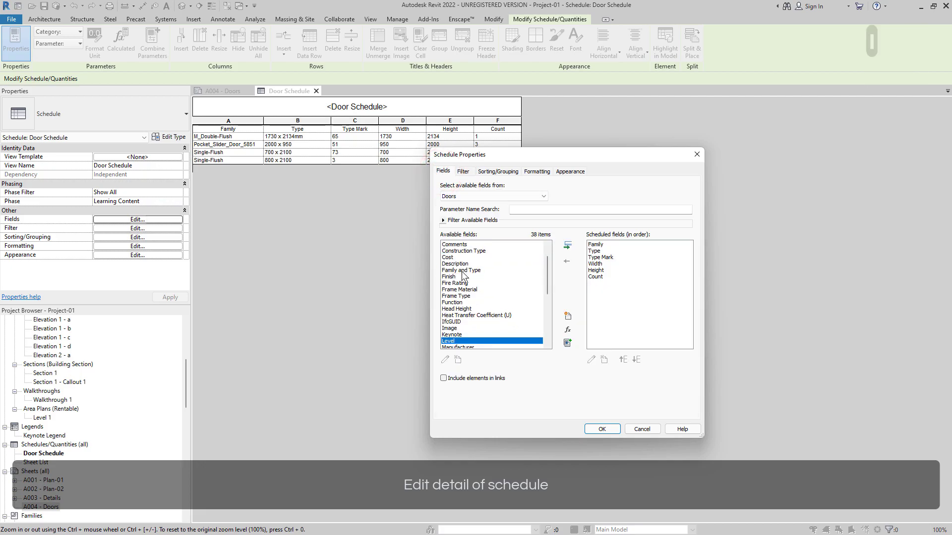
click(567, 244)
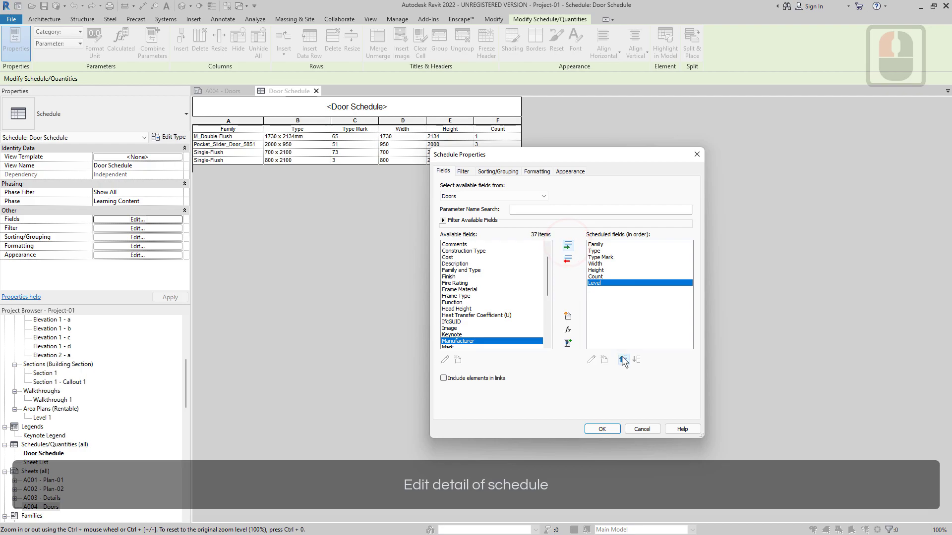
click(622, 358)
click(622, 359)
click(623, 358)
click(623, 358)
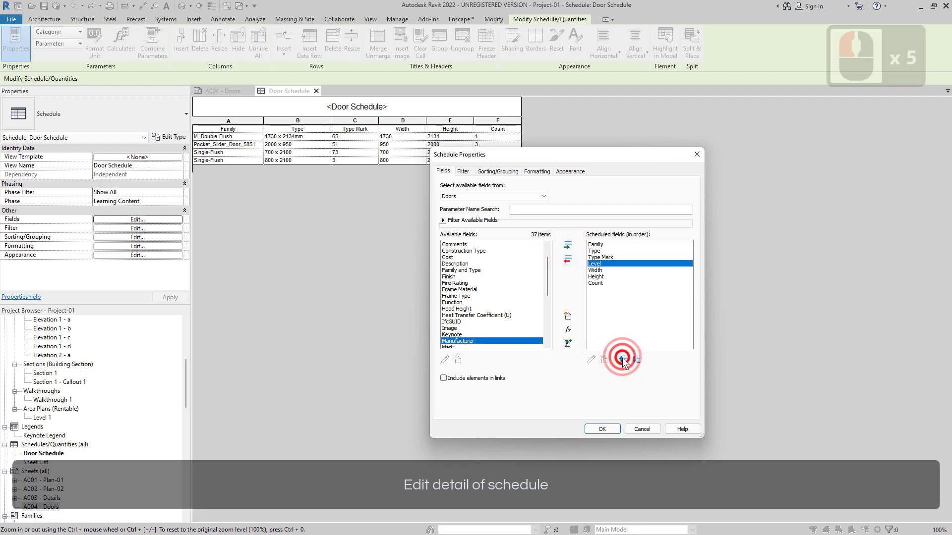
click(623, 359)
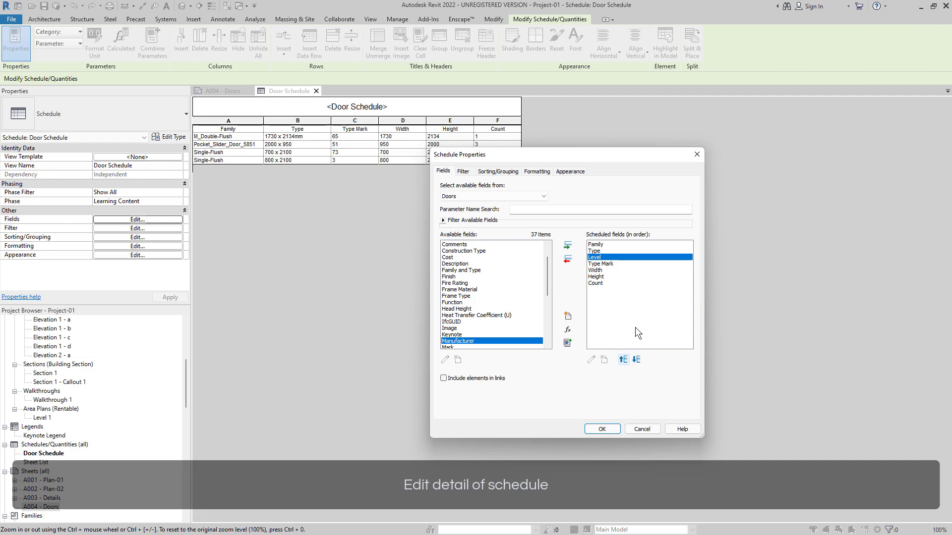
Sort the door schedule first by Level with a header and second by Type Mark, and apply the changes
click(505, 172)
click(515, 187)
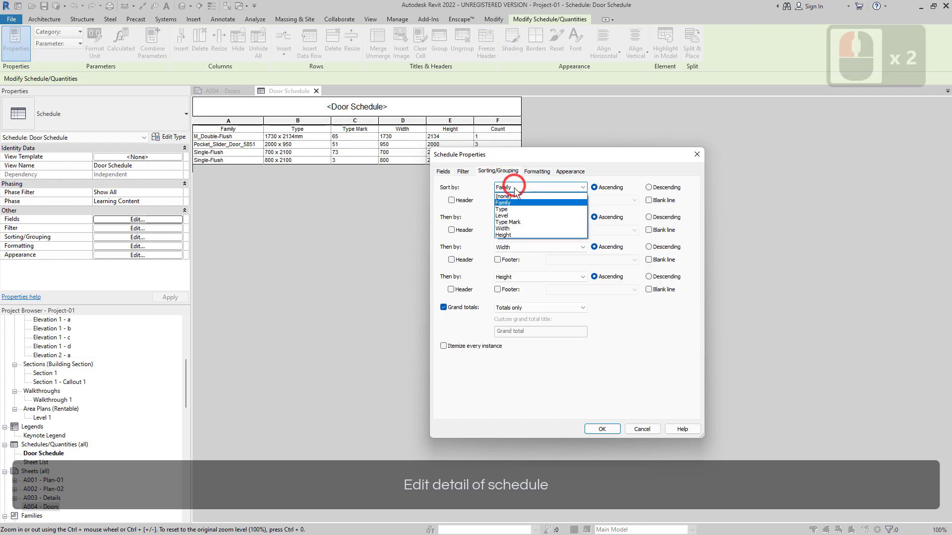
click(514, 215)
click(514, 218)
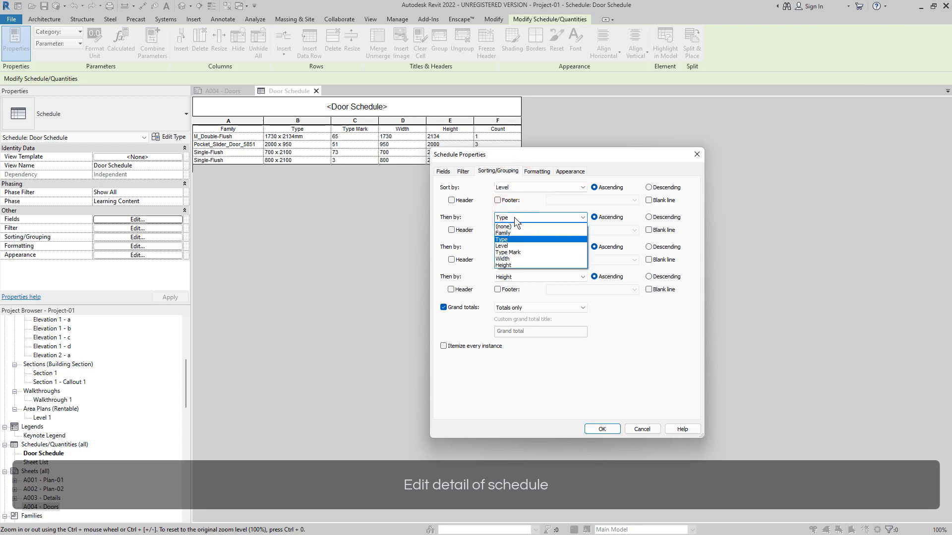
click(514, 253)
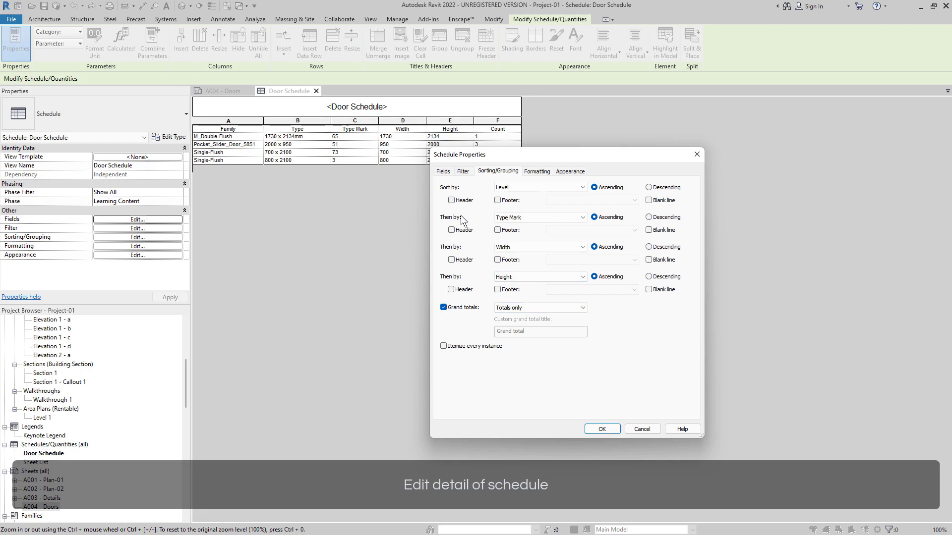
click(451, 200)
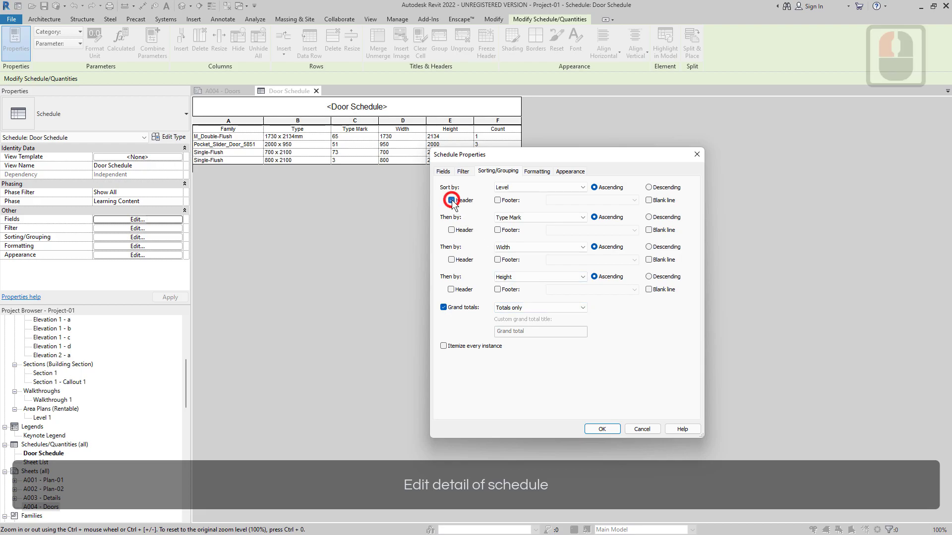
click(601, 430)
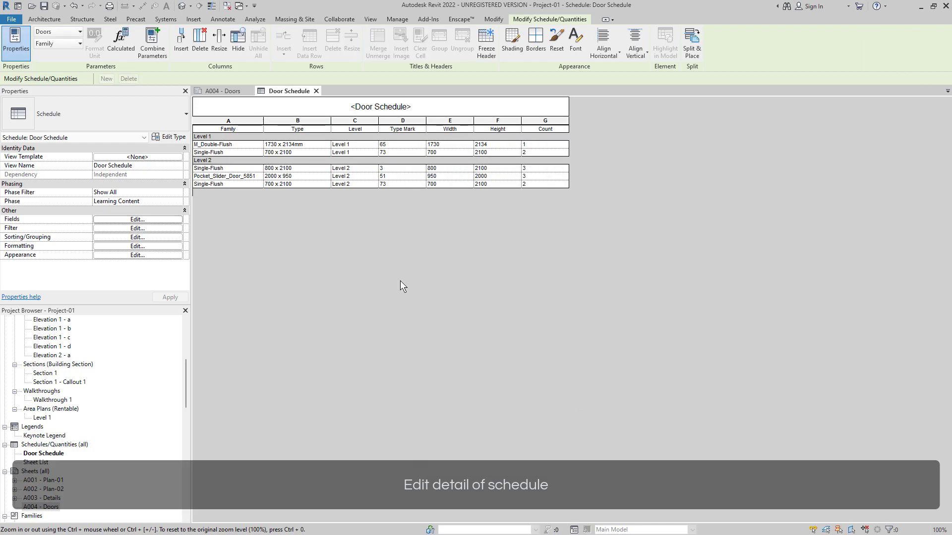
click(390, 238)
Add a footer with the Totals only option to the door schedule's Level grouping and apply the change
click(148, 219)
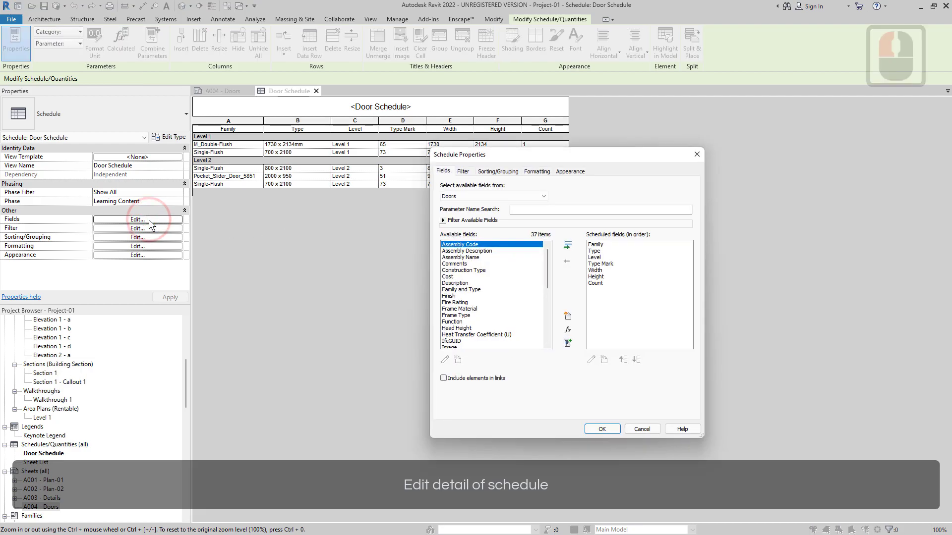
click(495, 172)
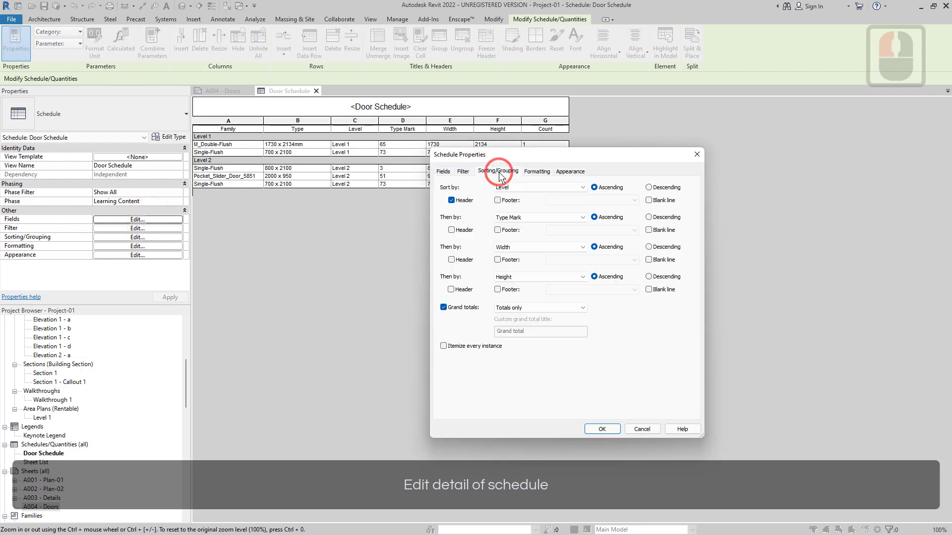
click(499, 200)
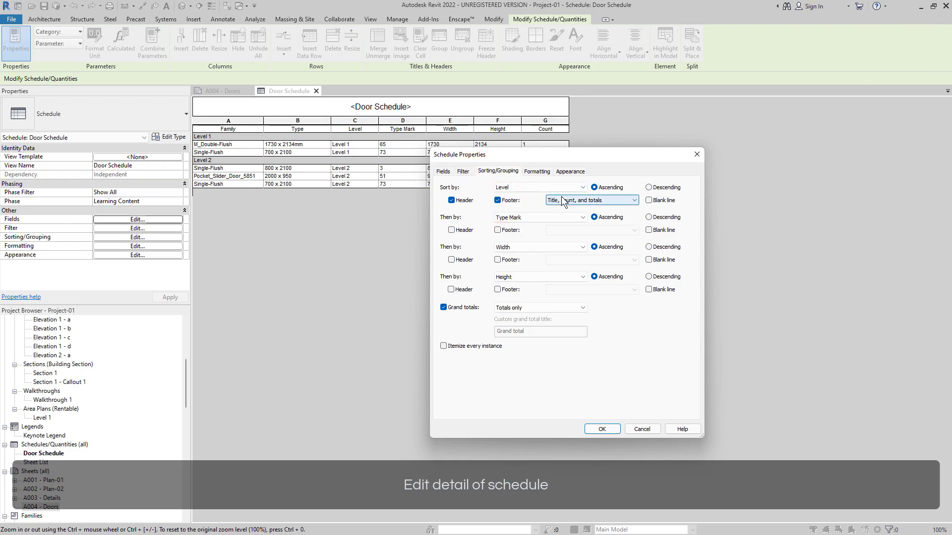
click(564, 201)
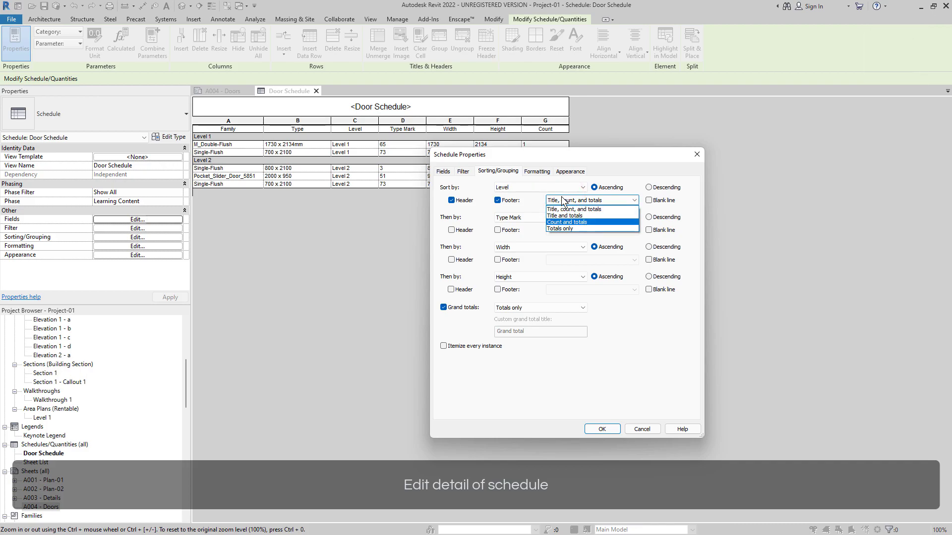
click(567, 228)
click(597, 428)
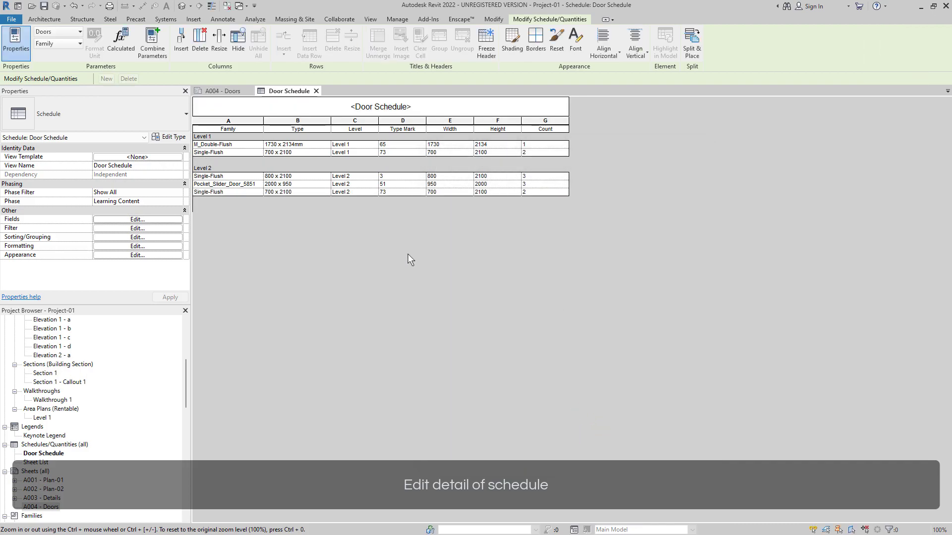
Set the Count field's formatting to Calculate totals in the door schedule and apply the change
click(158, 221)
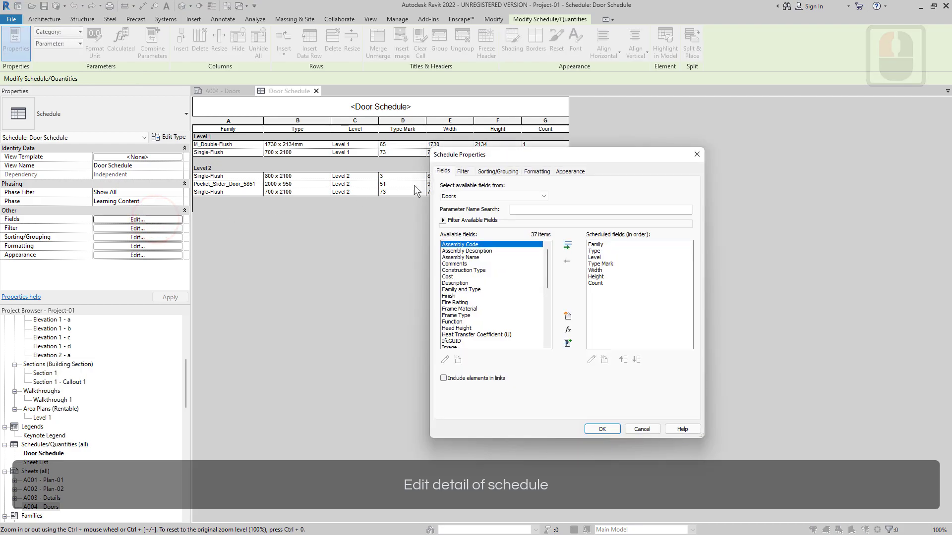
click(536, 172)
double_click(456, 231)
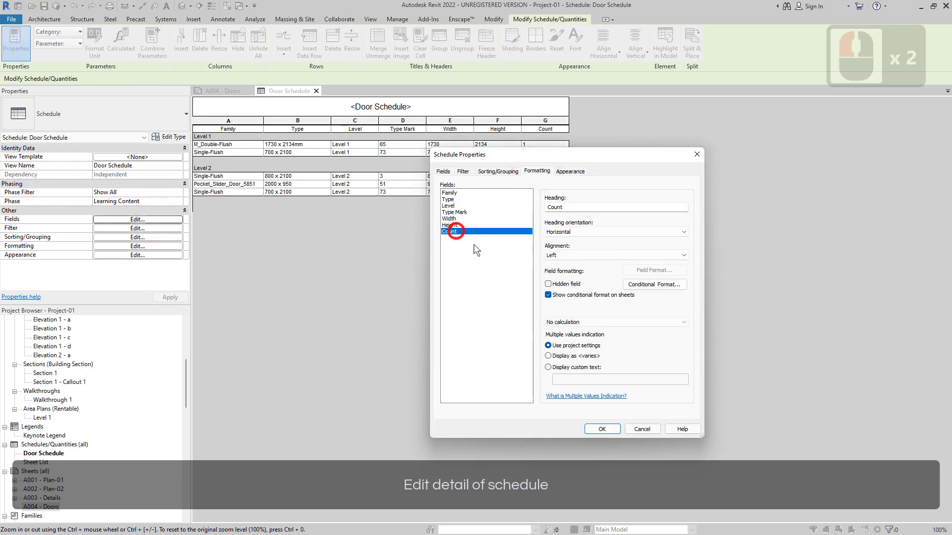
click(620, 322)
click(614, 336)
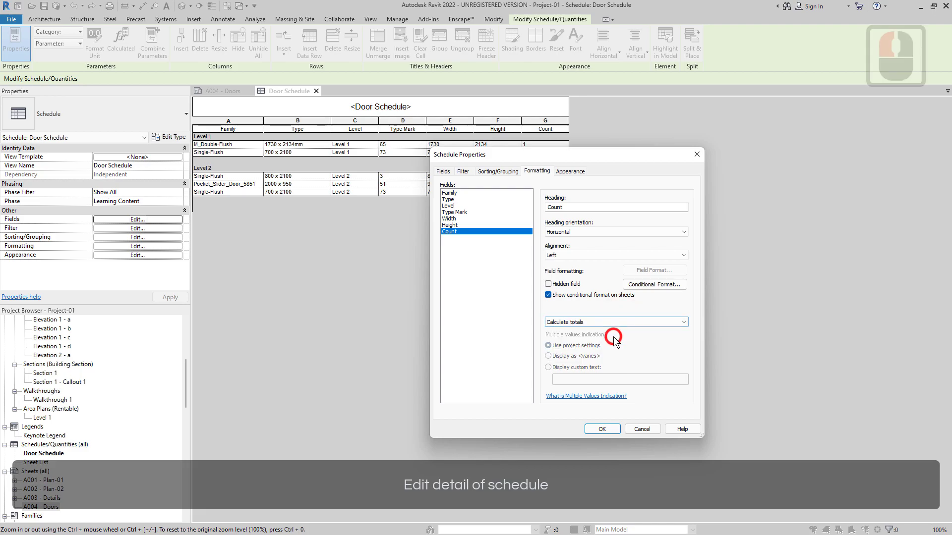
click(602, 430)
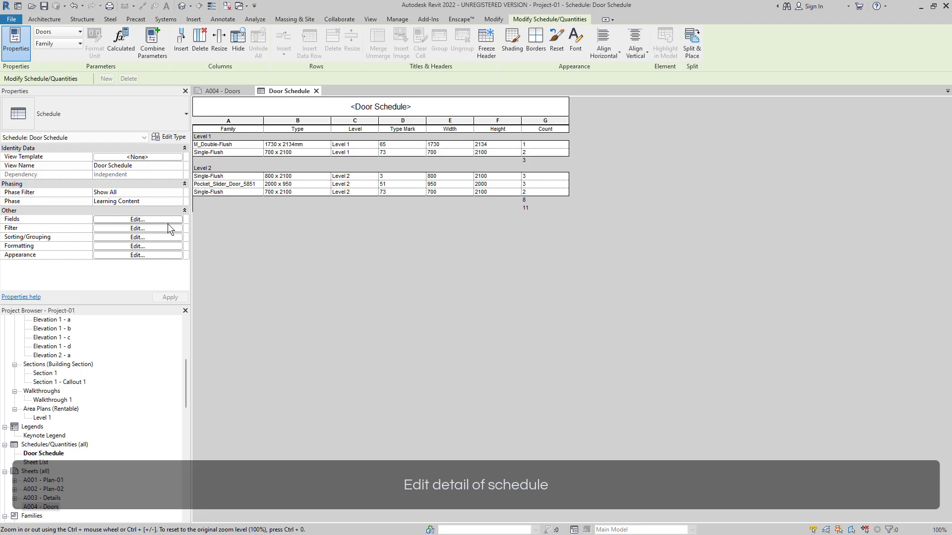
Close the door schedule, open sheet A004 - Doors and place the Door Schedule in the right half of the drawing area
click(315, 90)
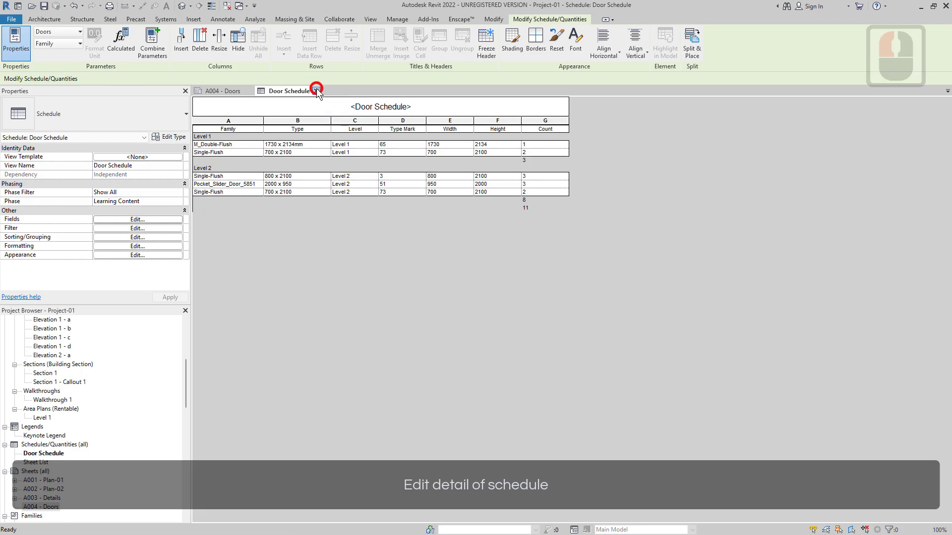
click(249, 333)
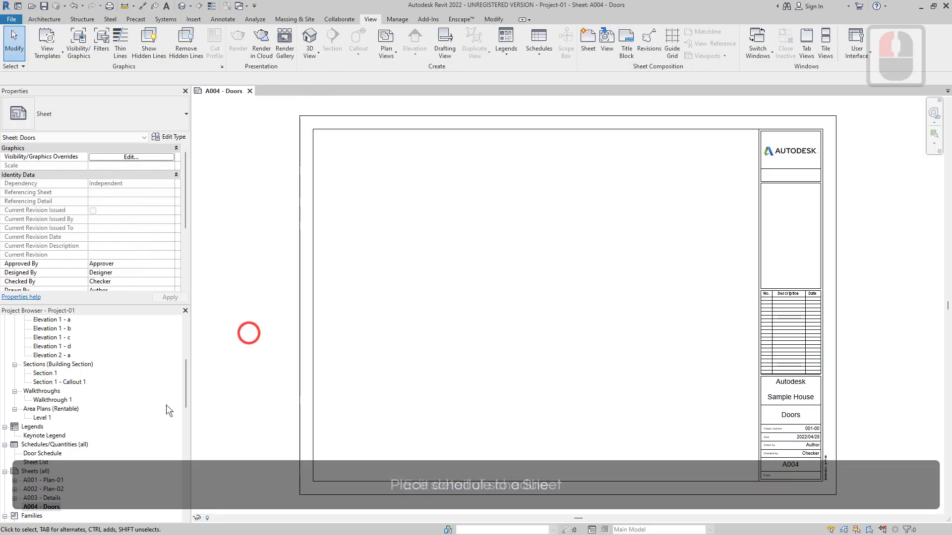
double_click(49, 507)
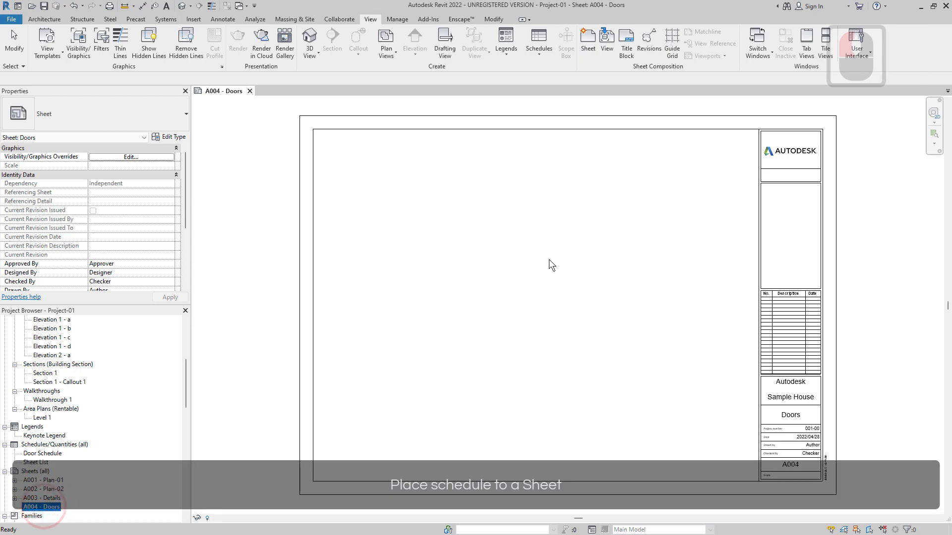
drag(42, 458, 598, 305)
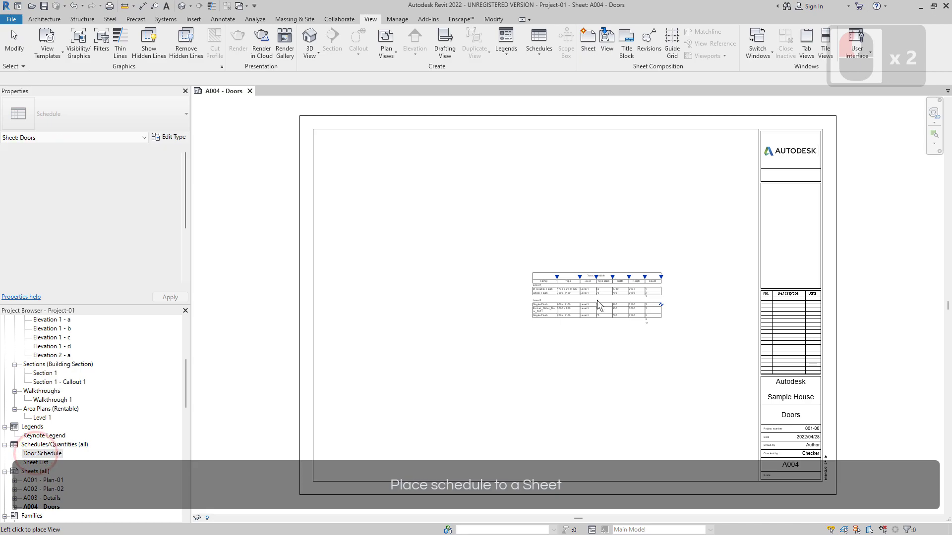
click(659, 298)
scroll(740, 286, up, 6)
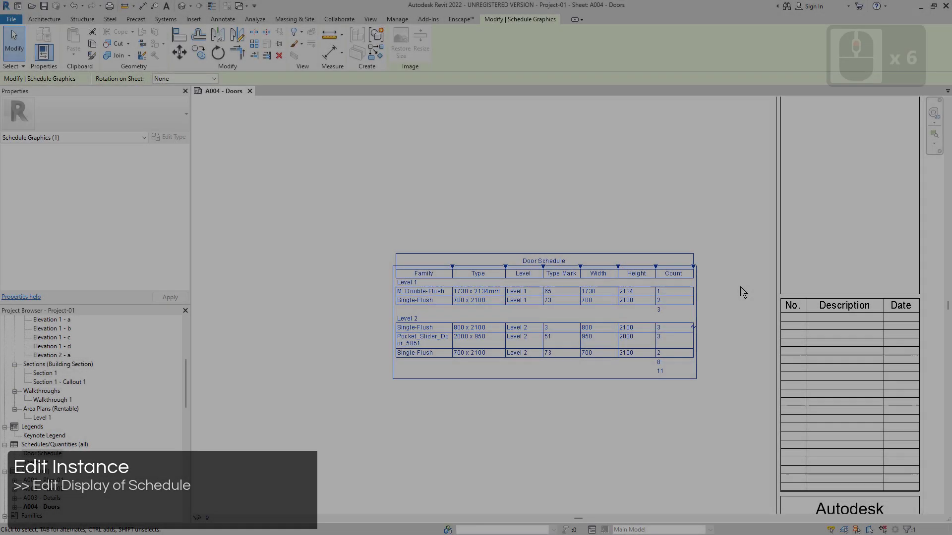
click(740, 287)
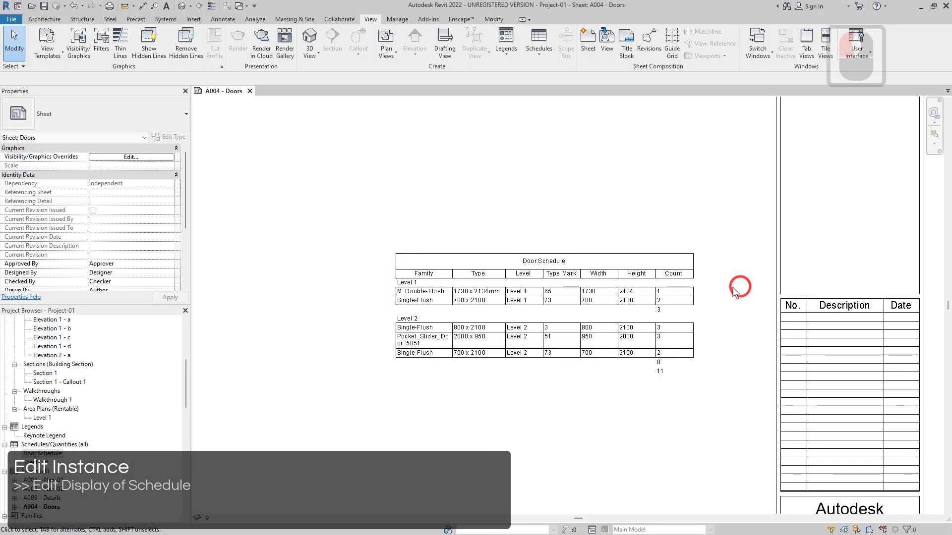
Open the door schedule from its instance on the sheet and hide the Family, Type and Level columns
double_click(648, 296)
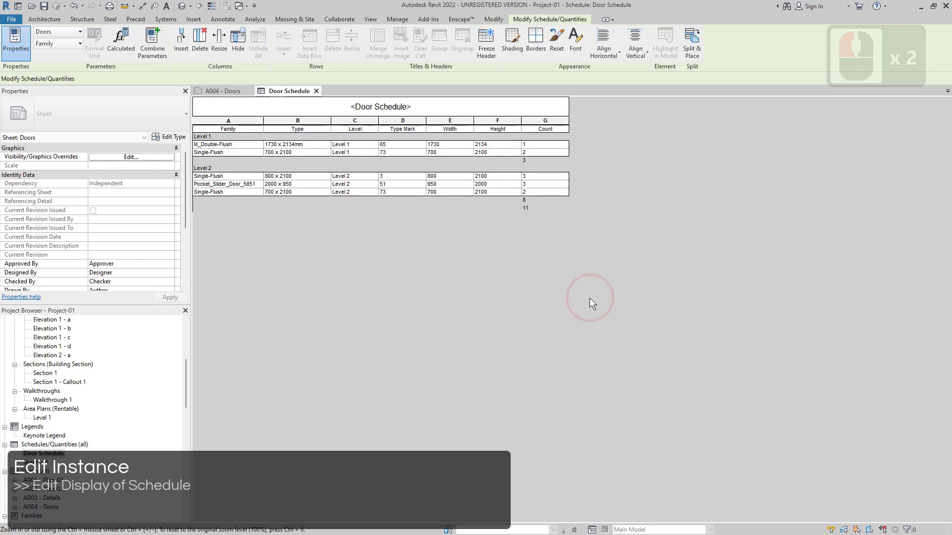
click(218, 120)
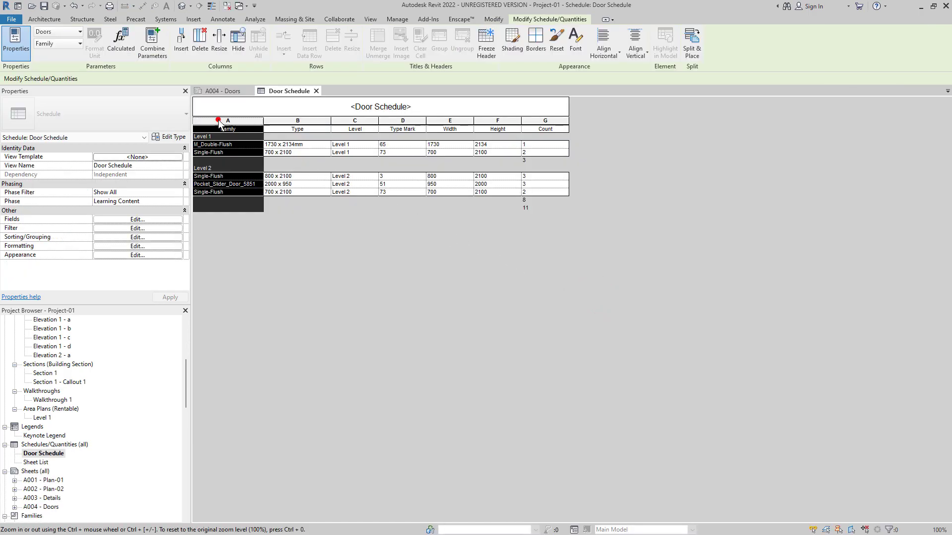
drag(259, 124, 341, 120)
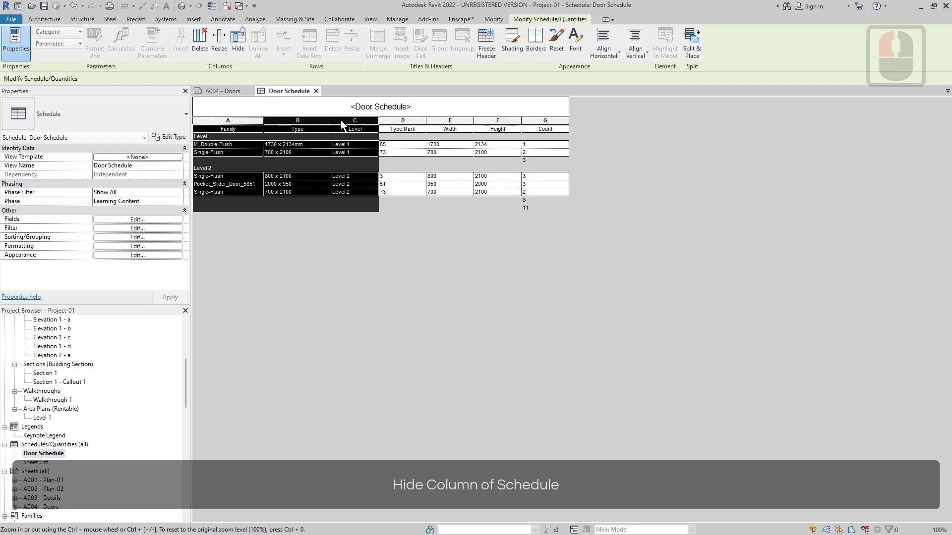
click(242, 39)
click(441, 133)
Make the Type Mark, Width, Height and Count column headings bold
drag(216, 128, 360, 129)
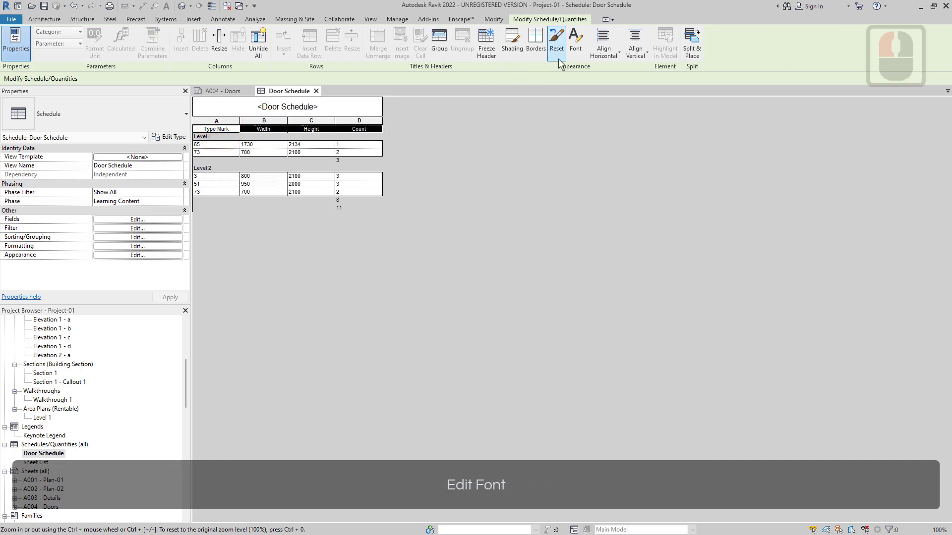
click(574, 45)
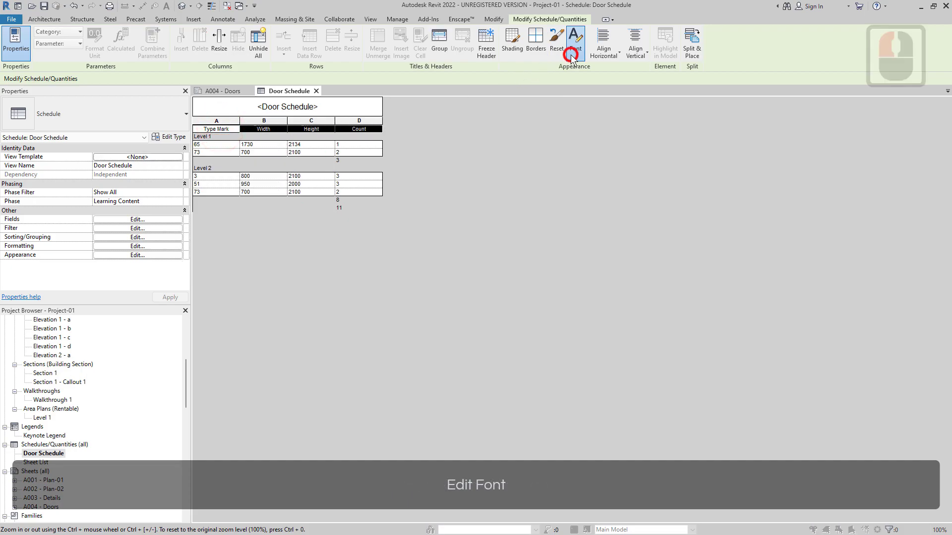
click(435, 274)
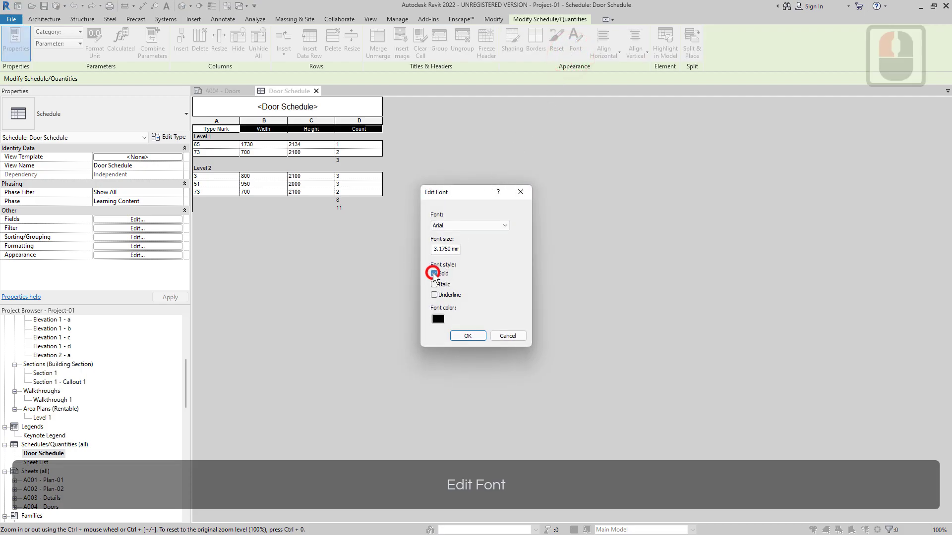
click(461, 335)
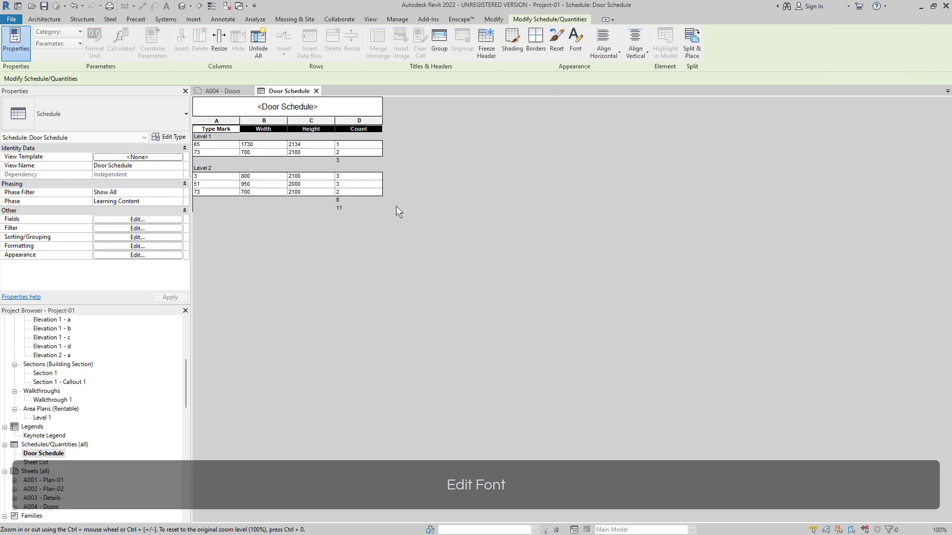
Make the Door Schedule title text bold
click(347, 107)
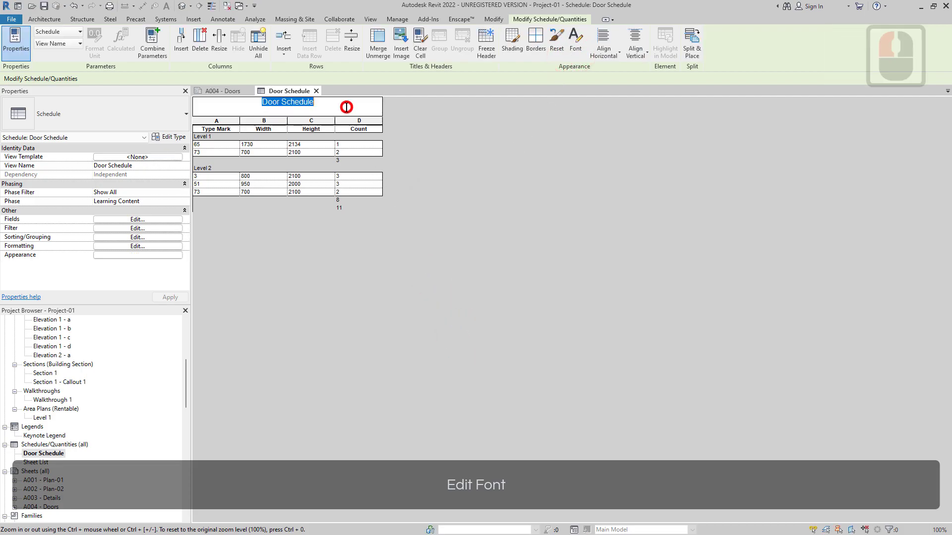
click(574, 50)
click(438, 274)
double_click(466, 336)
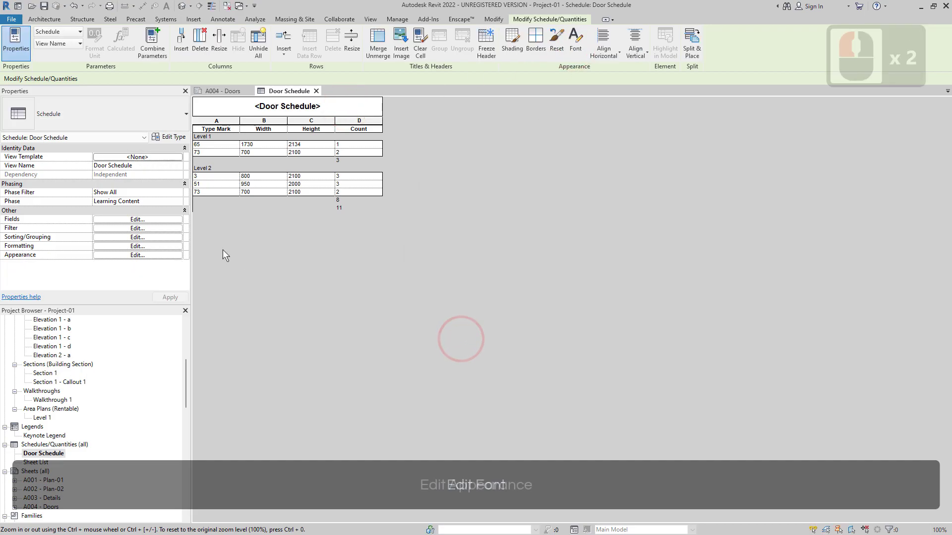
Turn on the schedule outline with Thin Lines in the appearance settings and apply the change
click(136, 220)
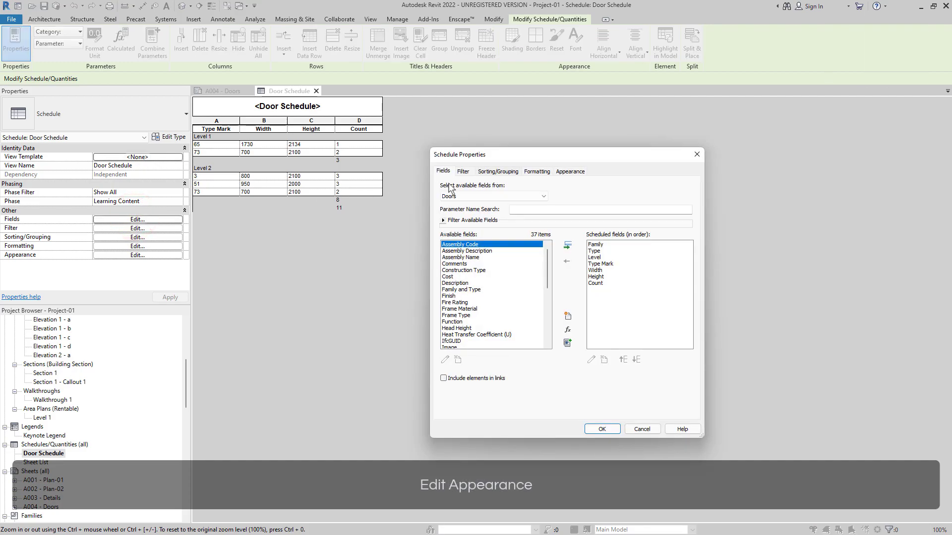
click(569, 171)
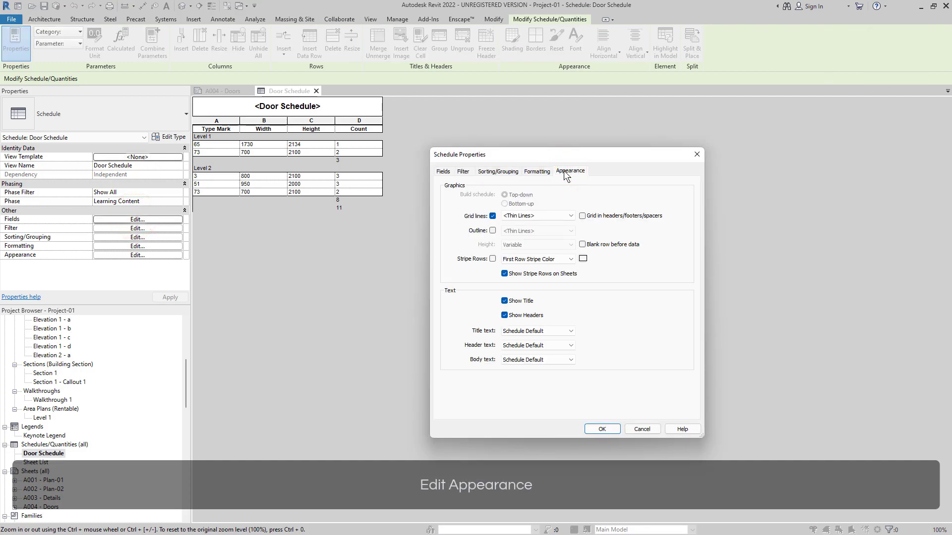
click(493, 230)
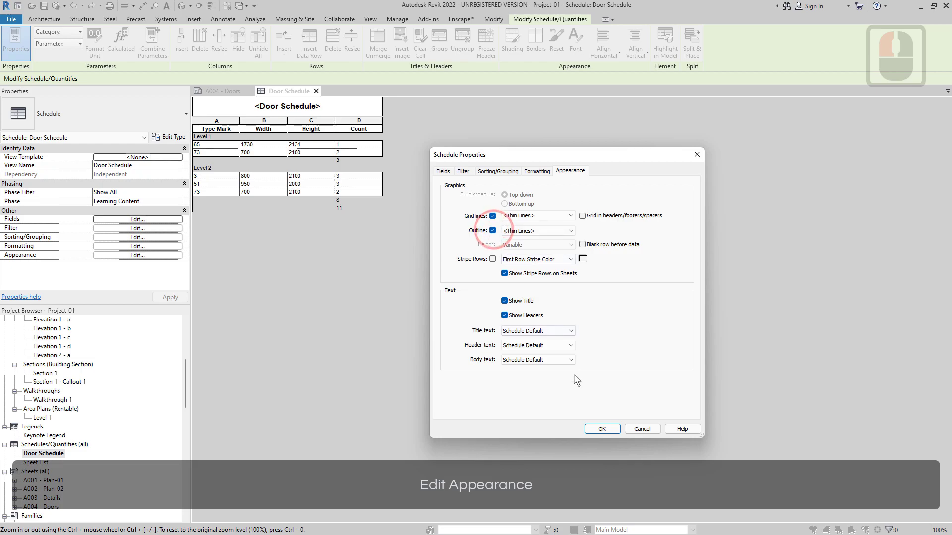
click(602, 429)
Unhide all hidden columns of the door schedule and dismiss the save reminder without saving
click(230, 145)
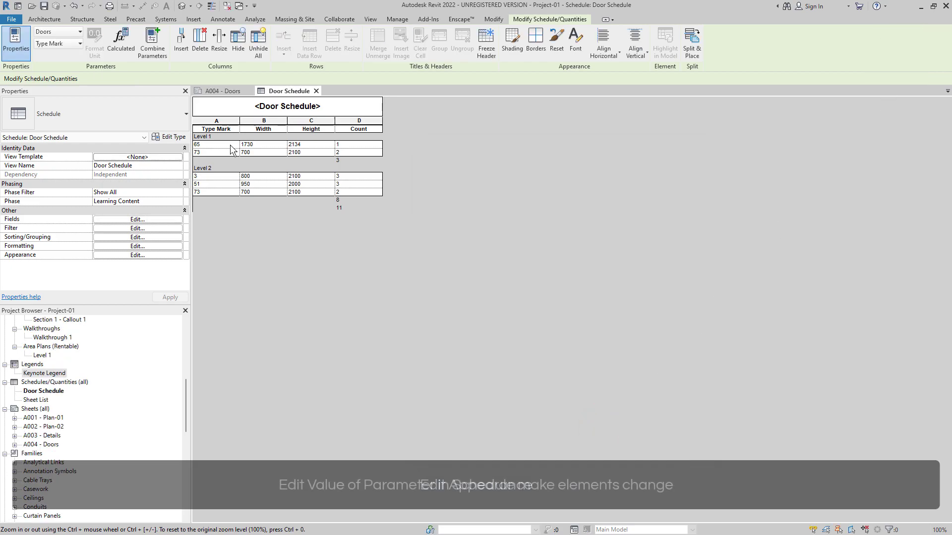
click(265, 52)
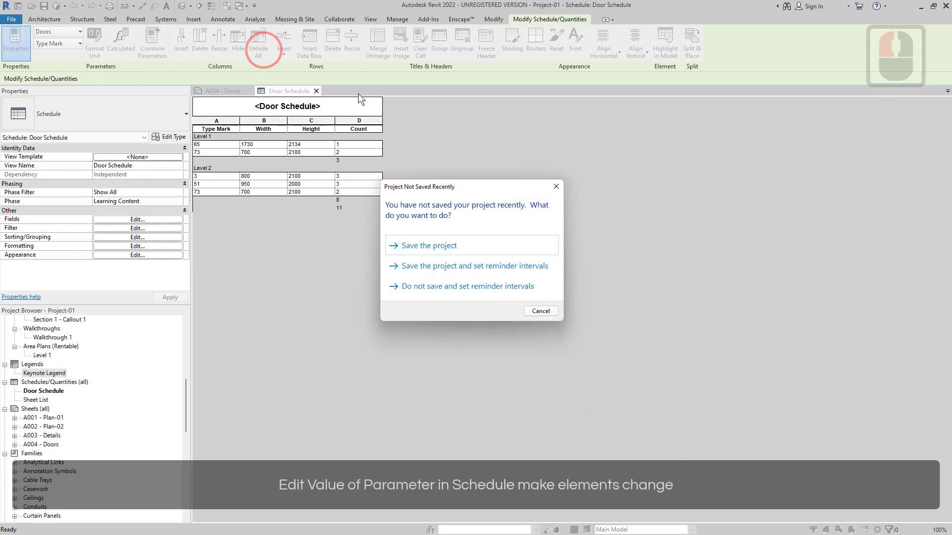
click(556, 187)
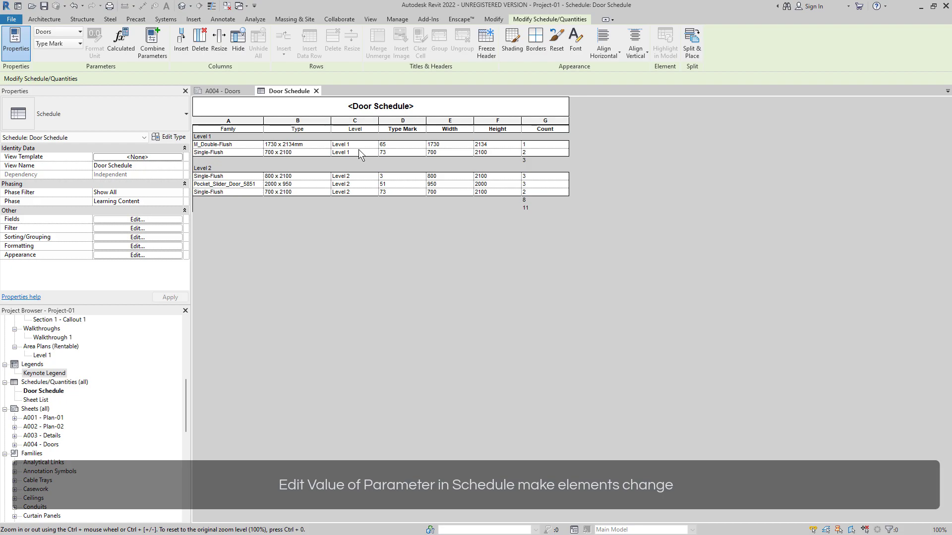
Set the type mark of the Single-Flush 700 x 2100 door to D1-01 for all elements of that type
click(408, 145)
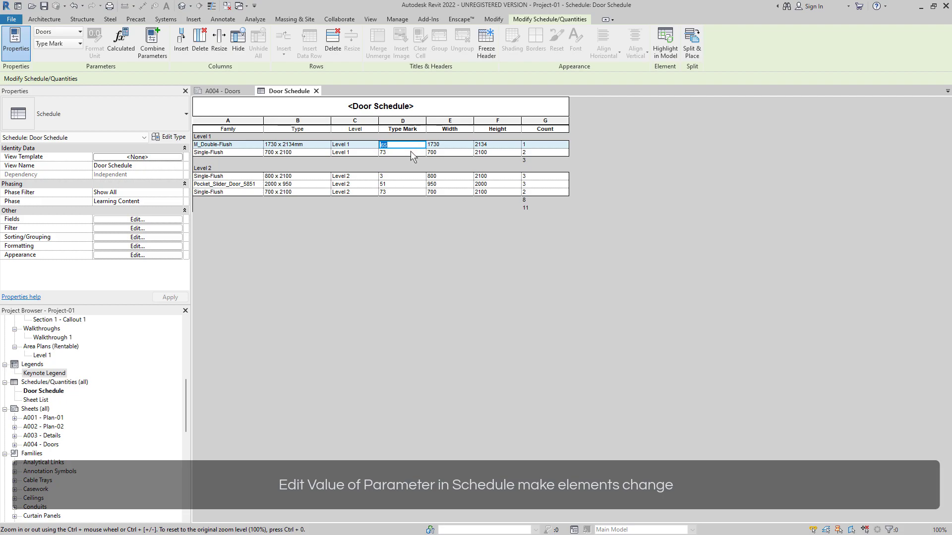
click(411, 152)
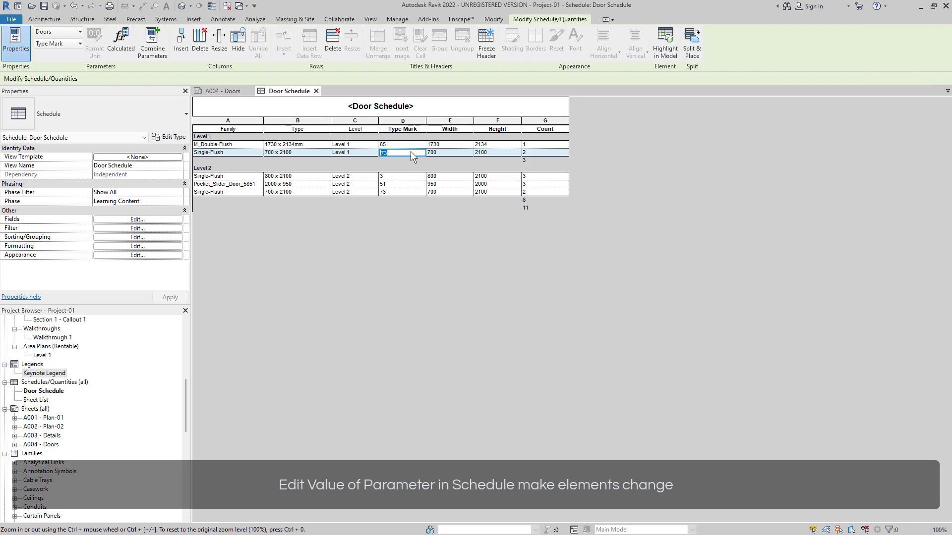
text(D)
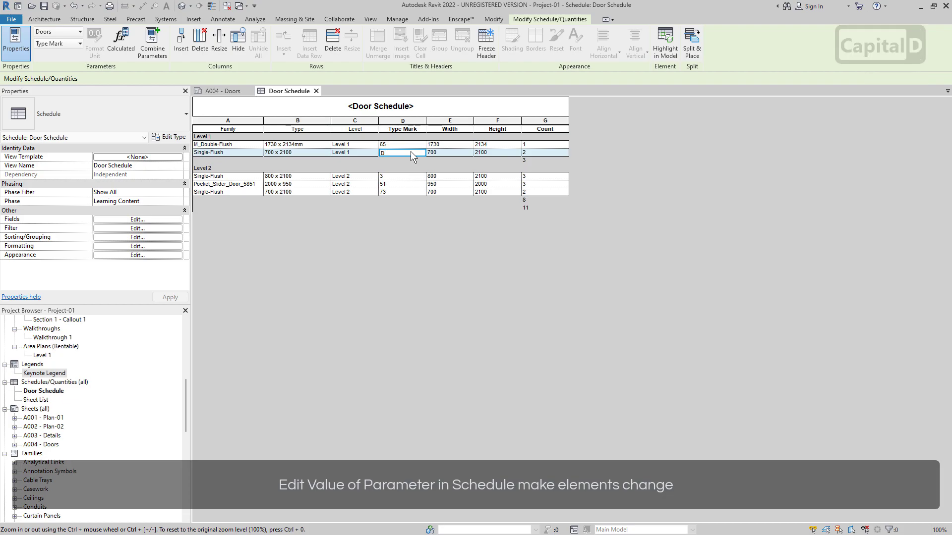
text(1-01)
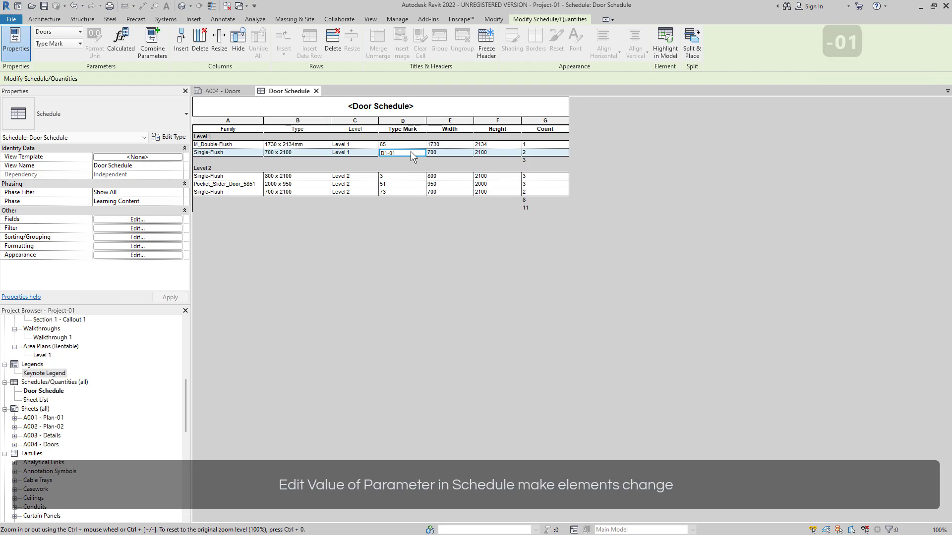
click(402, 177)
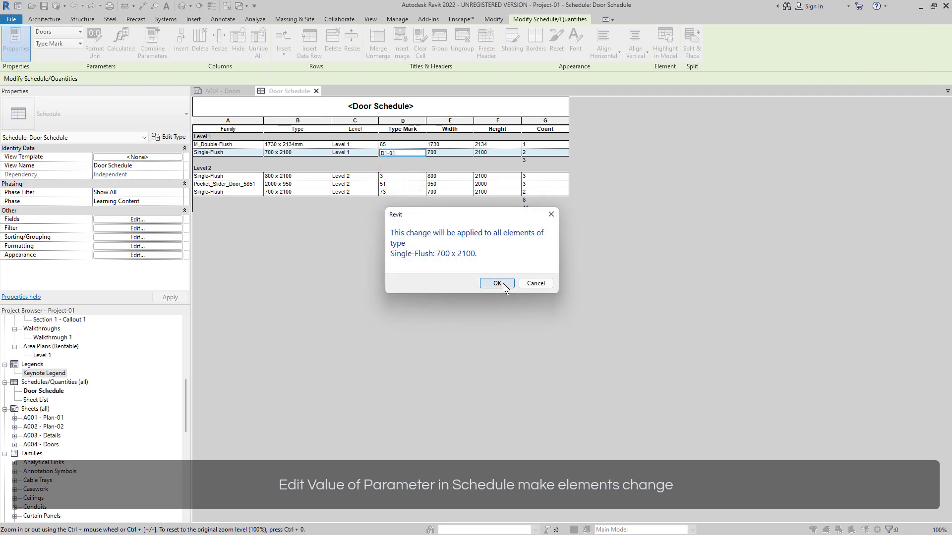
click(497, 283)
Set the type mark of the Single-Flush 800 x 2100 door to D1-02 for all elements of that type
click(402, 177)
text(D1-02)
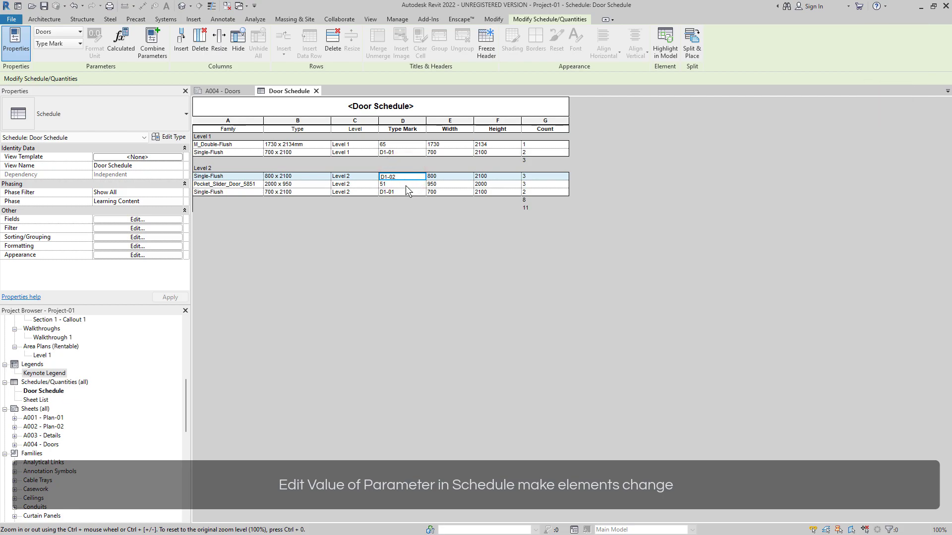
click(405, 185)
click(497, 283)
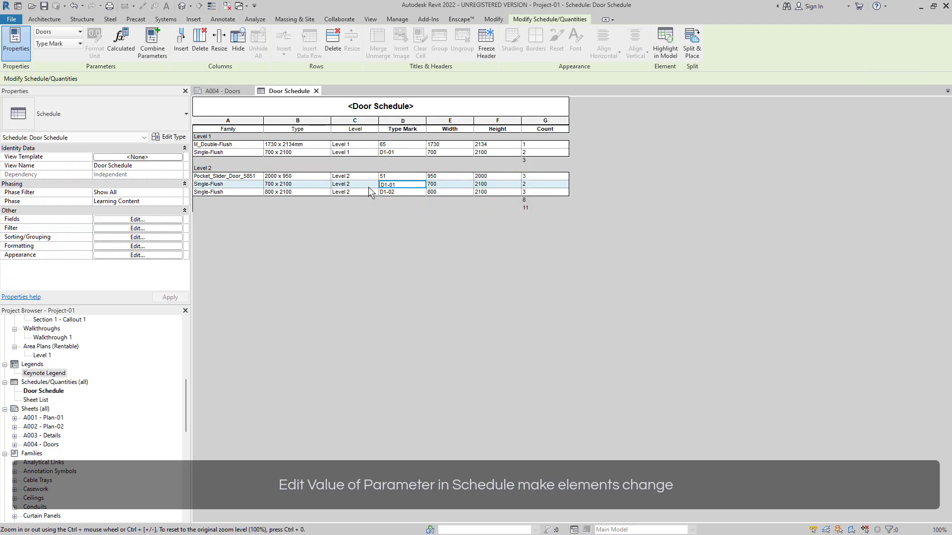
Set the type mark of the M_Double-Flush 1730 x 2134mm door to D2-01 for all elements of that type
click(408, 144)
text(D)
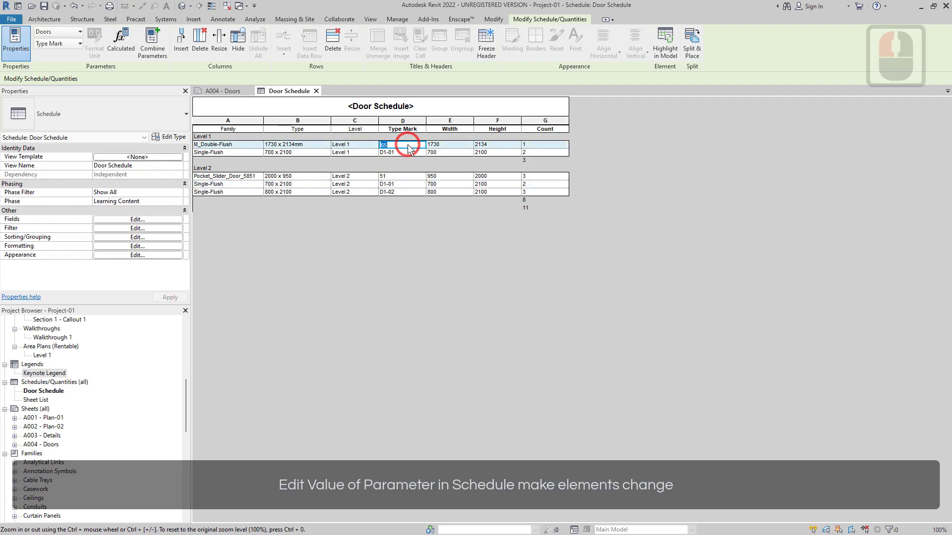
text(2-01)
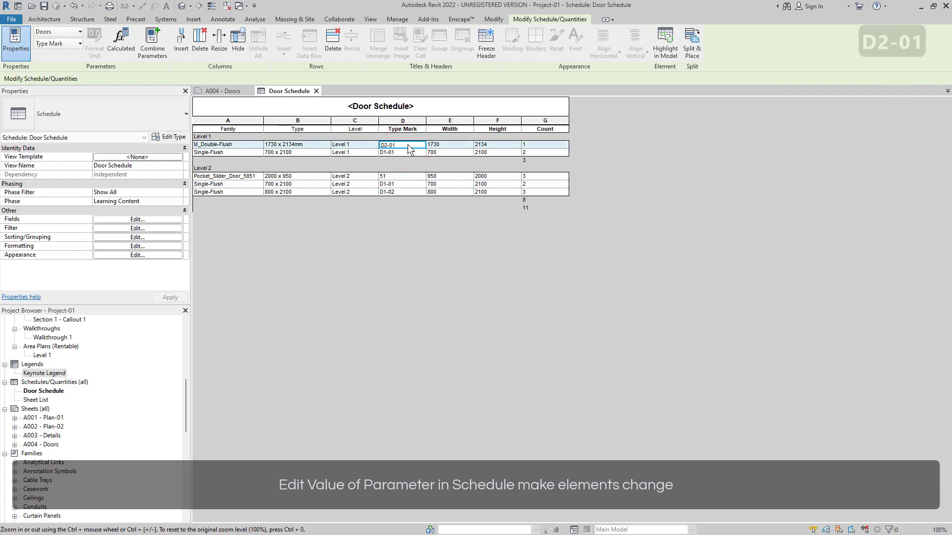
click(409, 172)
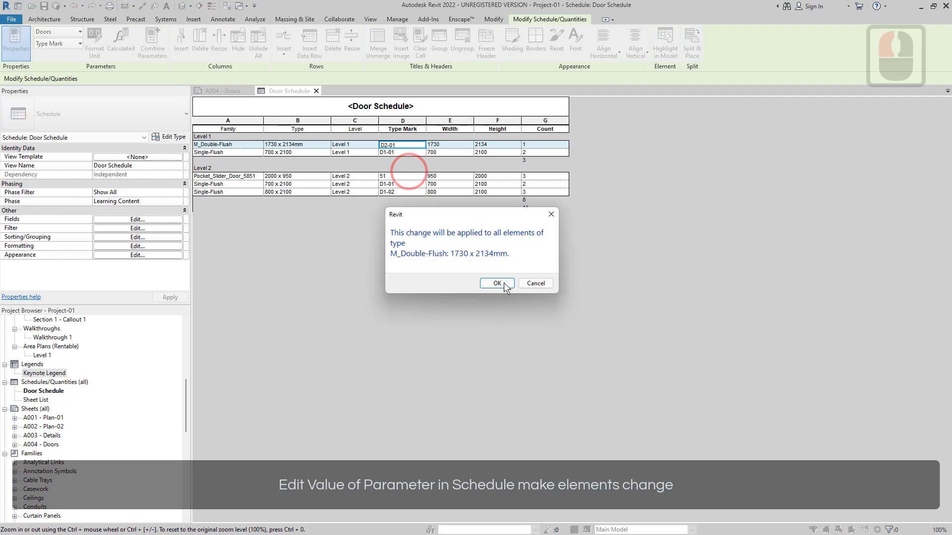
click(504, 284)
Set the type mark of the Pocket_Slider_Door_5851 2000 x 950 door to D3-01 for all elements of that type
click(409, 174)
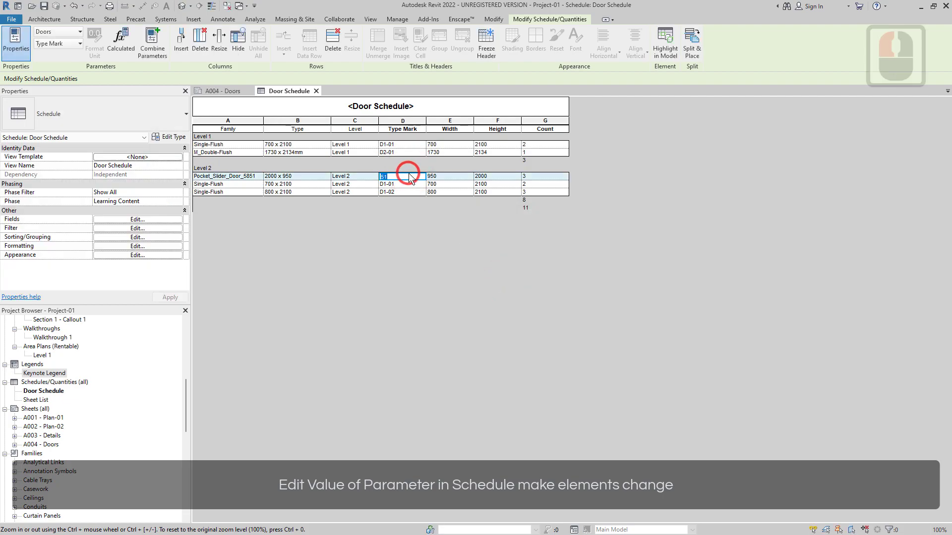
text(D3-01)
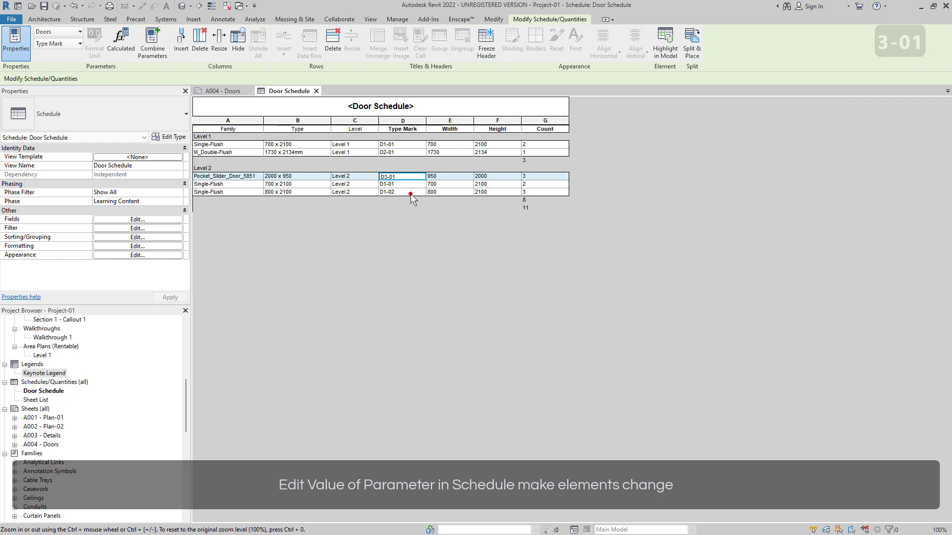
click(411, 195)
click(494, 285)
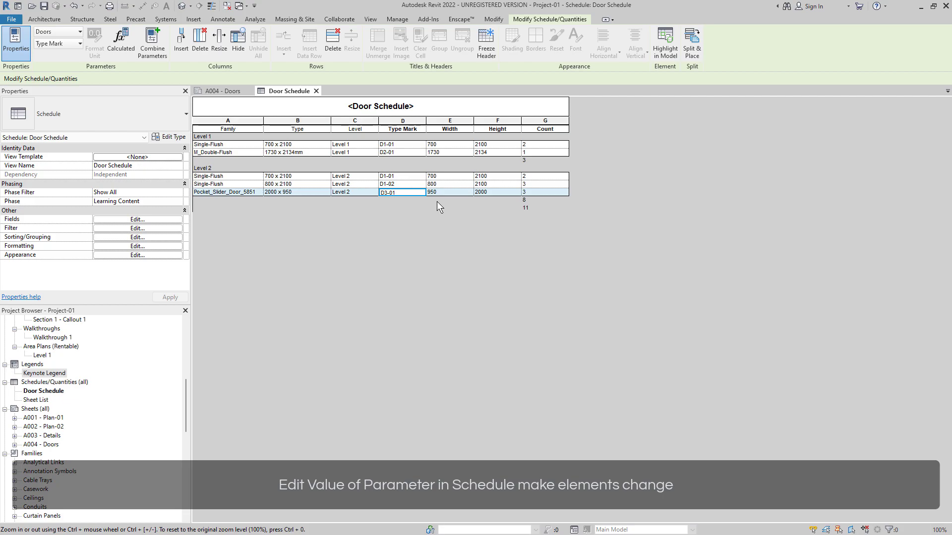
Hide the Family, Type and Level columns of the door schedule and close the schedule view
drag(237, 120, 344, 130)
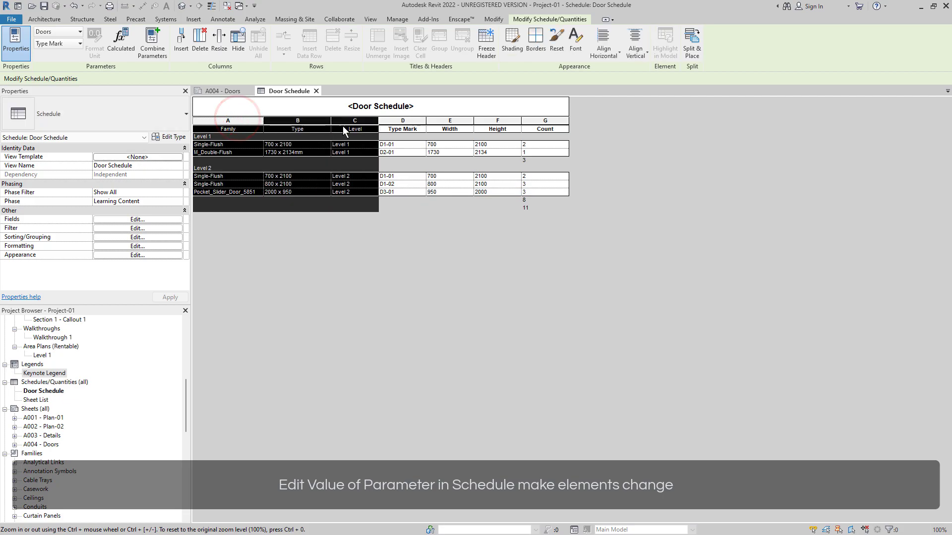
click(241, 43)
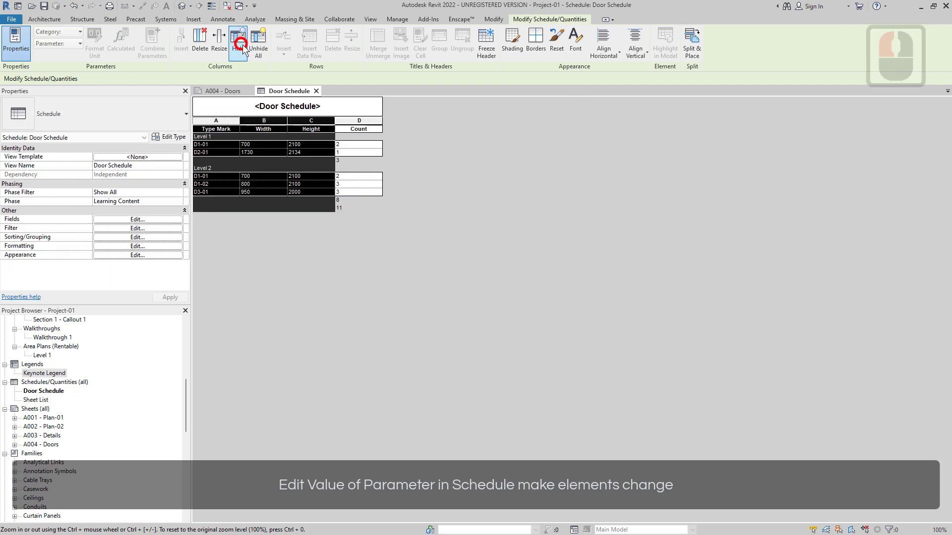
click(316, 91)
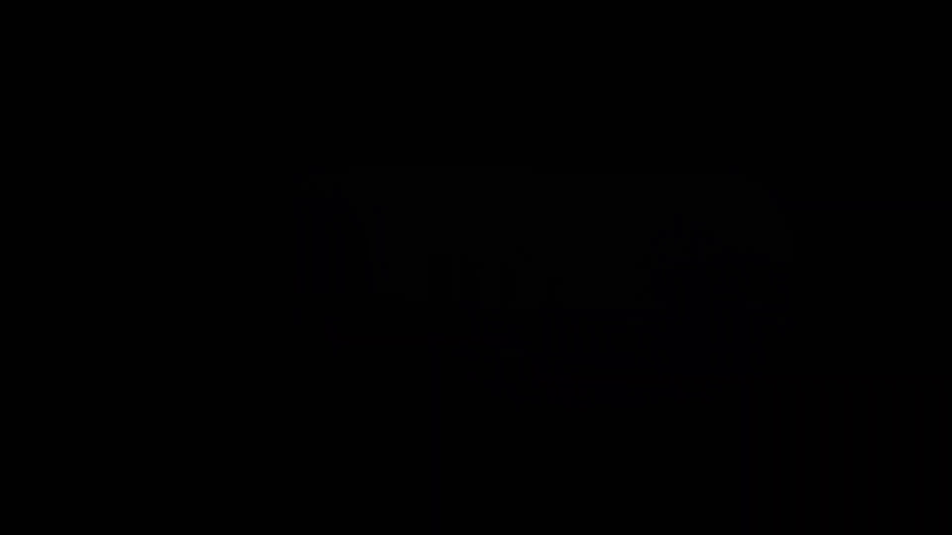